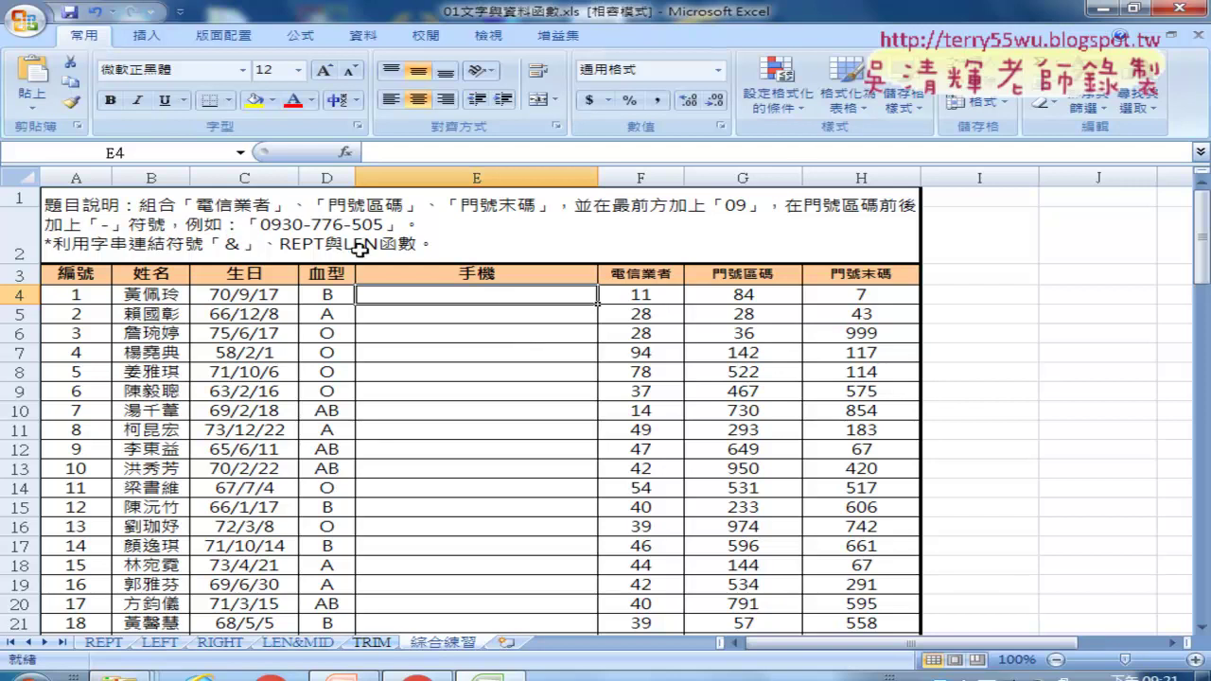
- Enter ="09"&F4 in cell E4 so it displays 0911
left_click(432, 154)
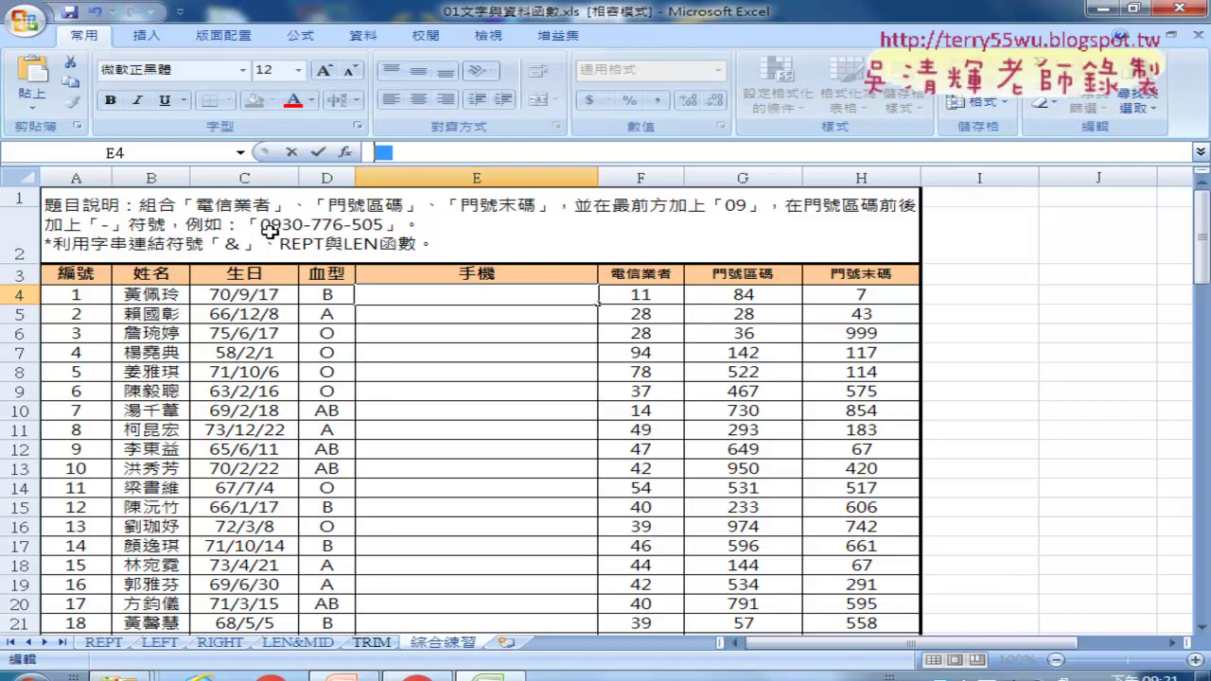
type("=")
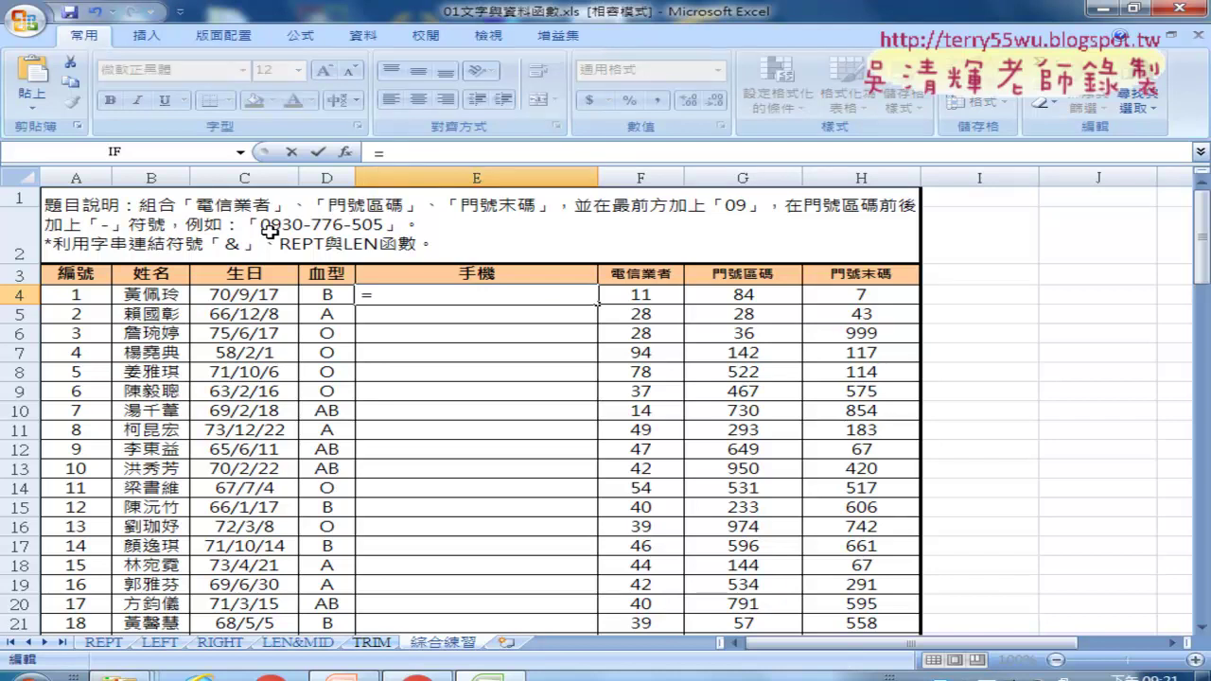
type("\"09")
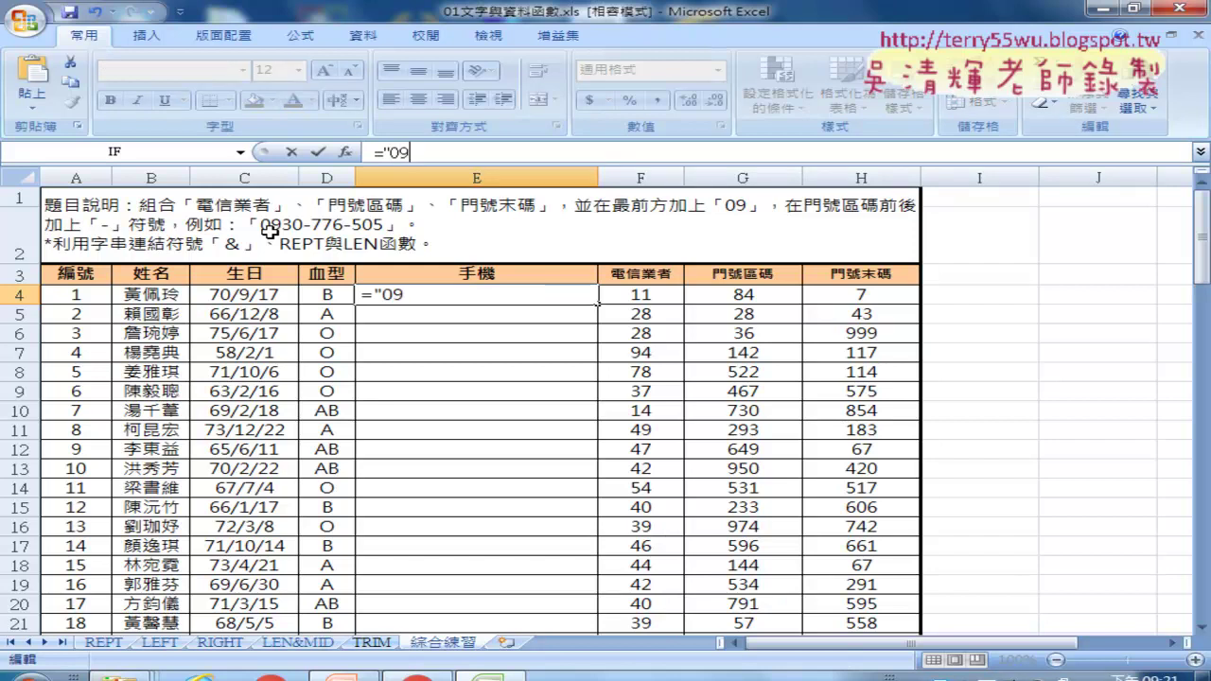
type("\"")
left_click(323, 154)
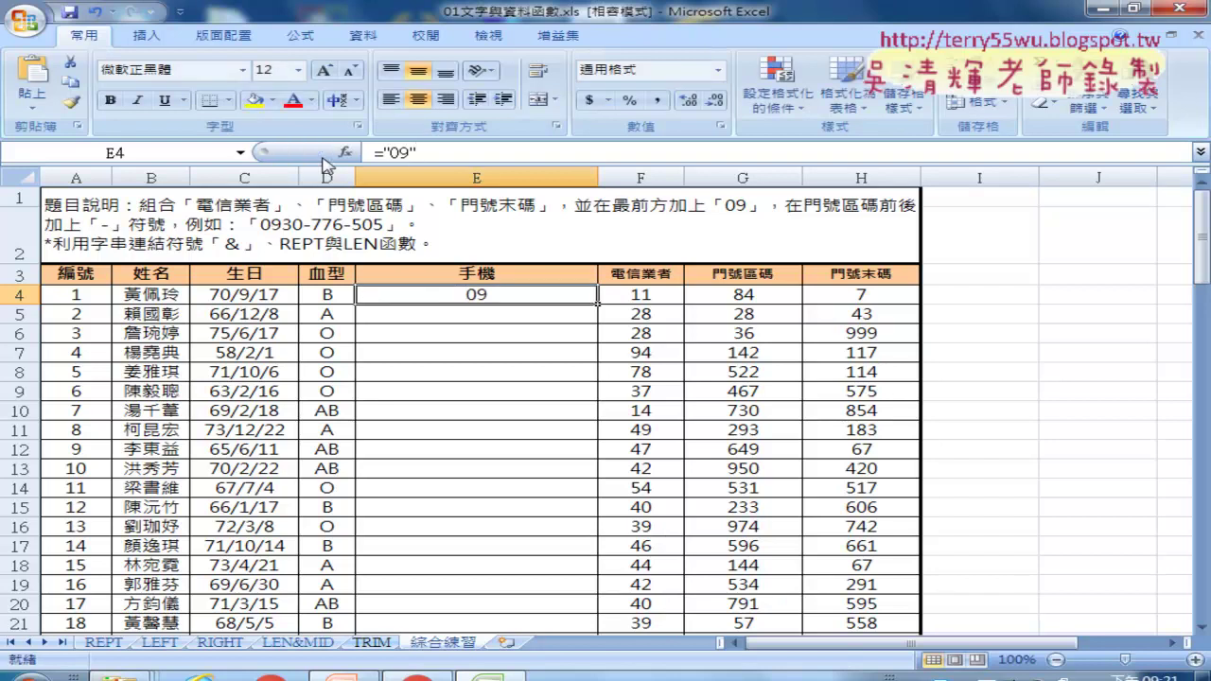
left_click(426, 155)
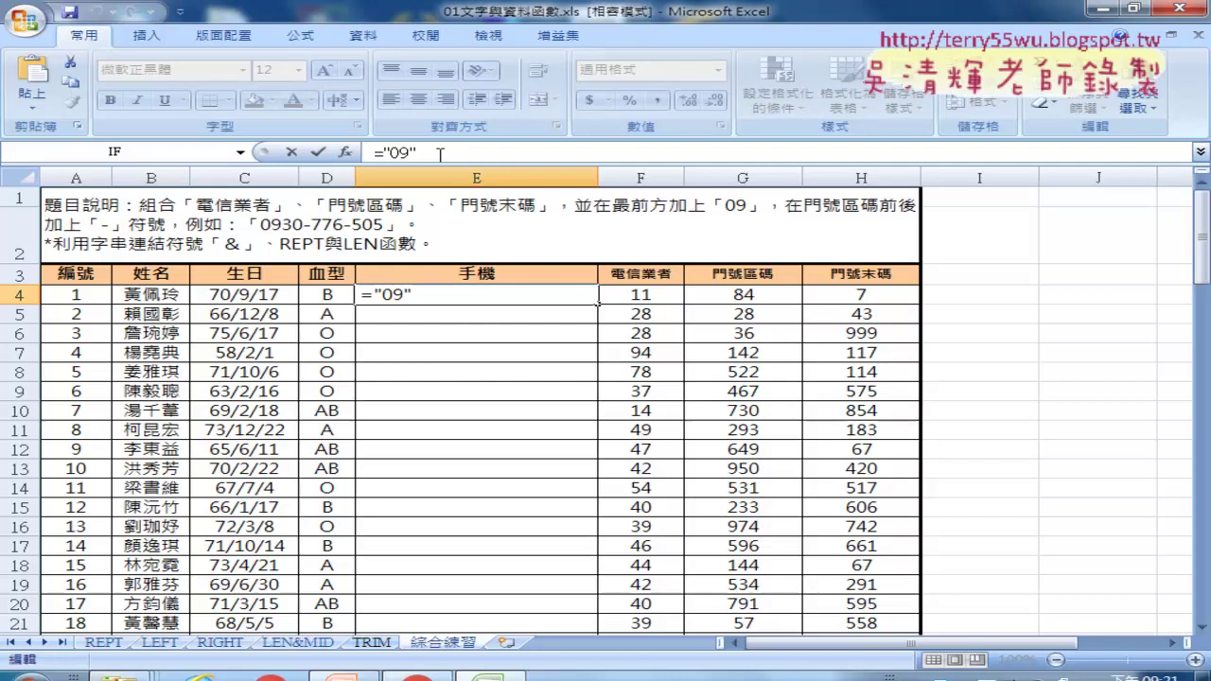
type("&")
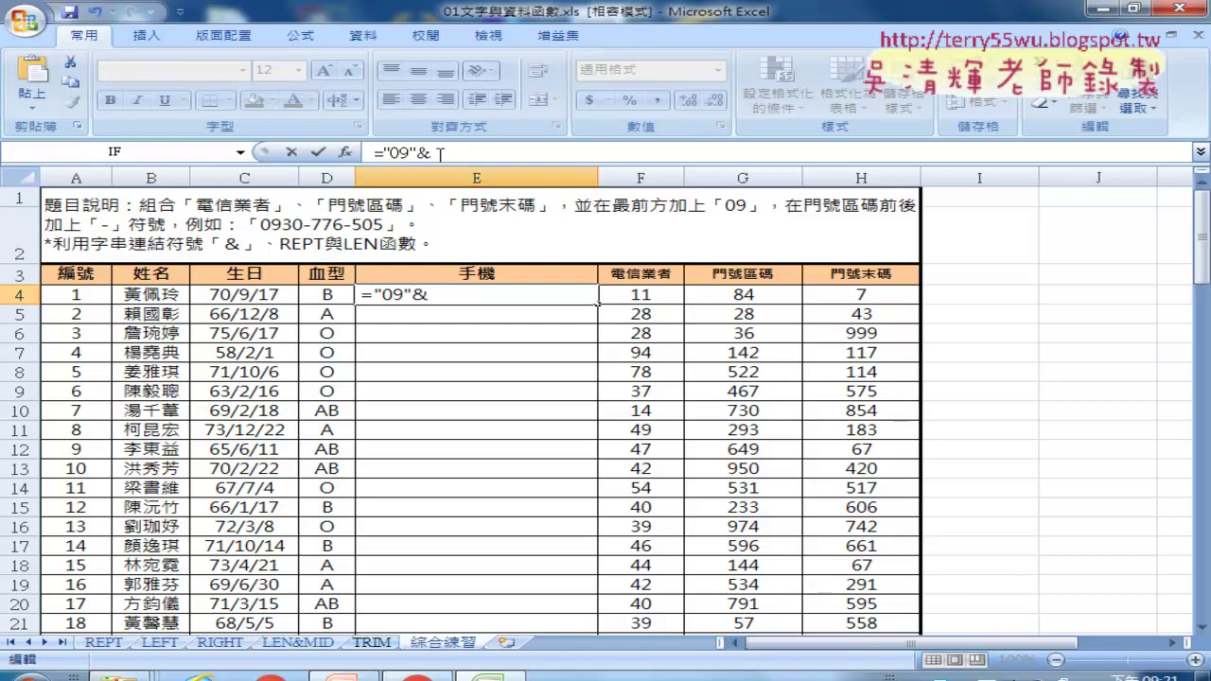
left_click(629, 296)
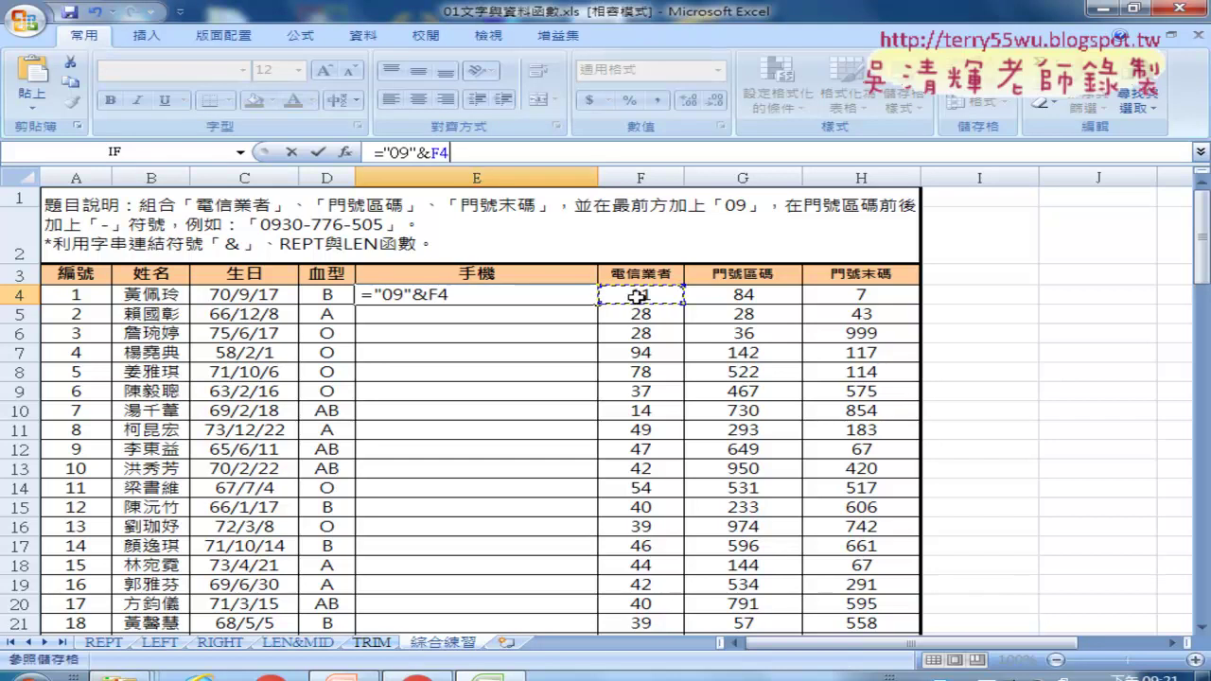
left_click(318, 151)
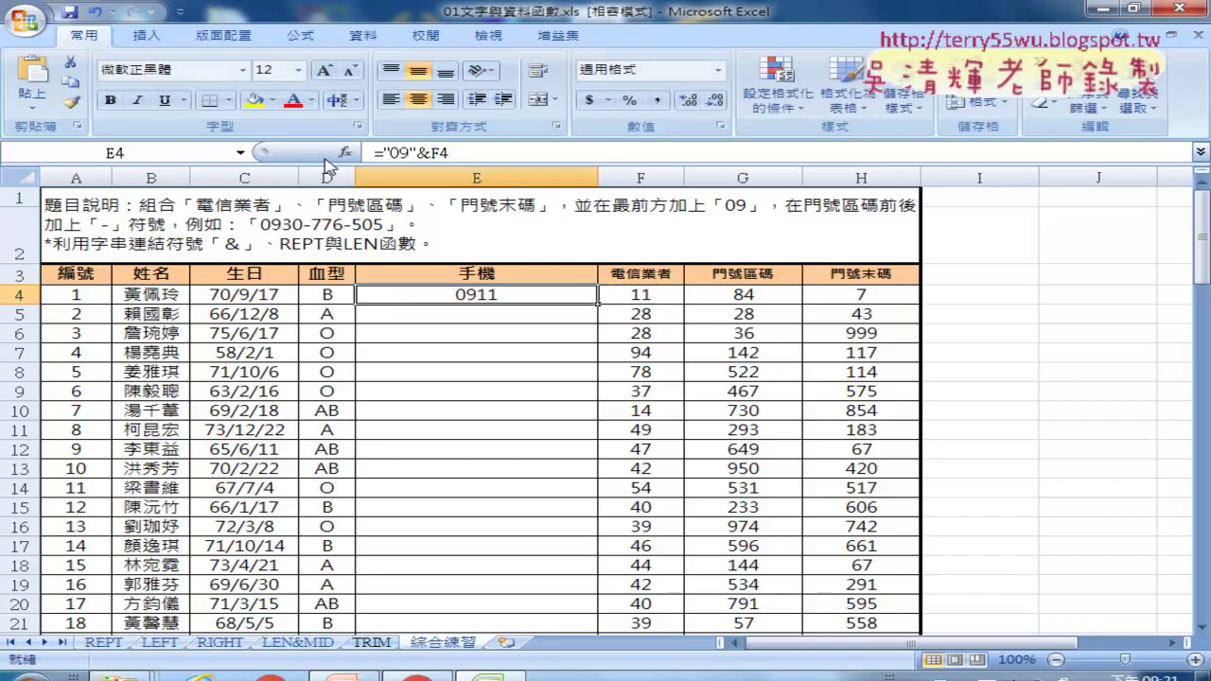
- Append &"-" to the E4 formula so the cell shows 0911-
left_click(469, 153)
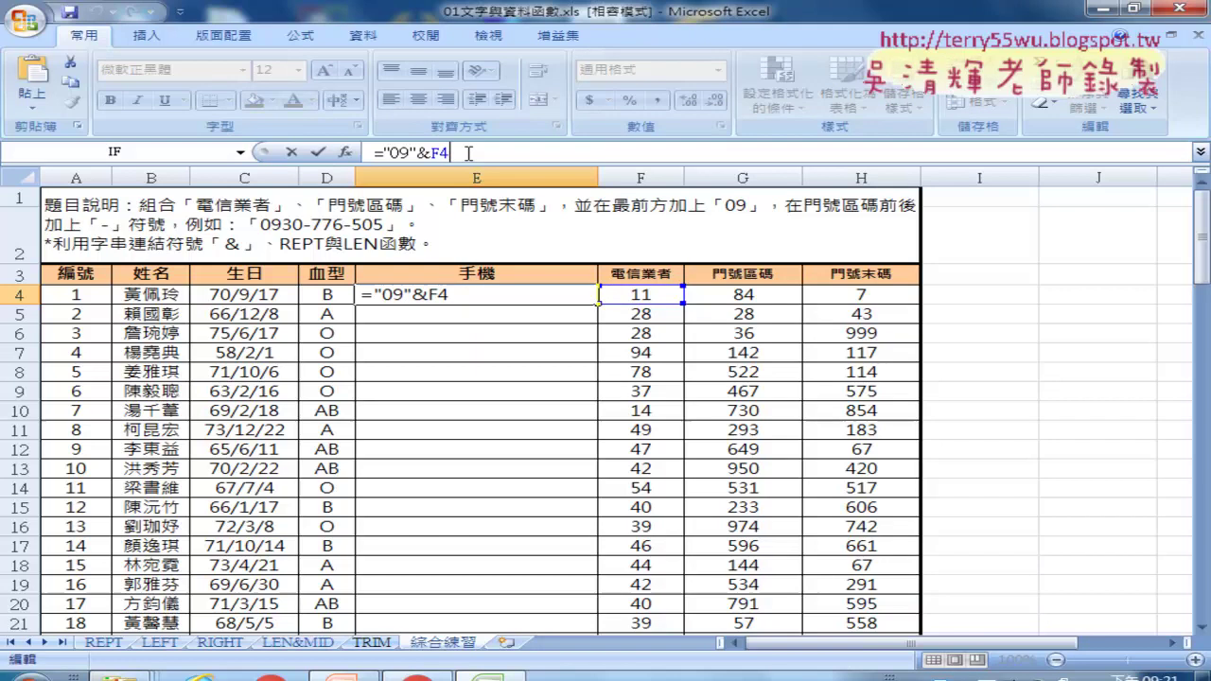
type("&")
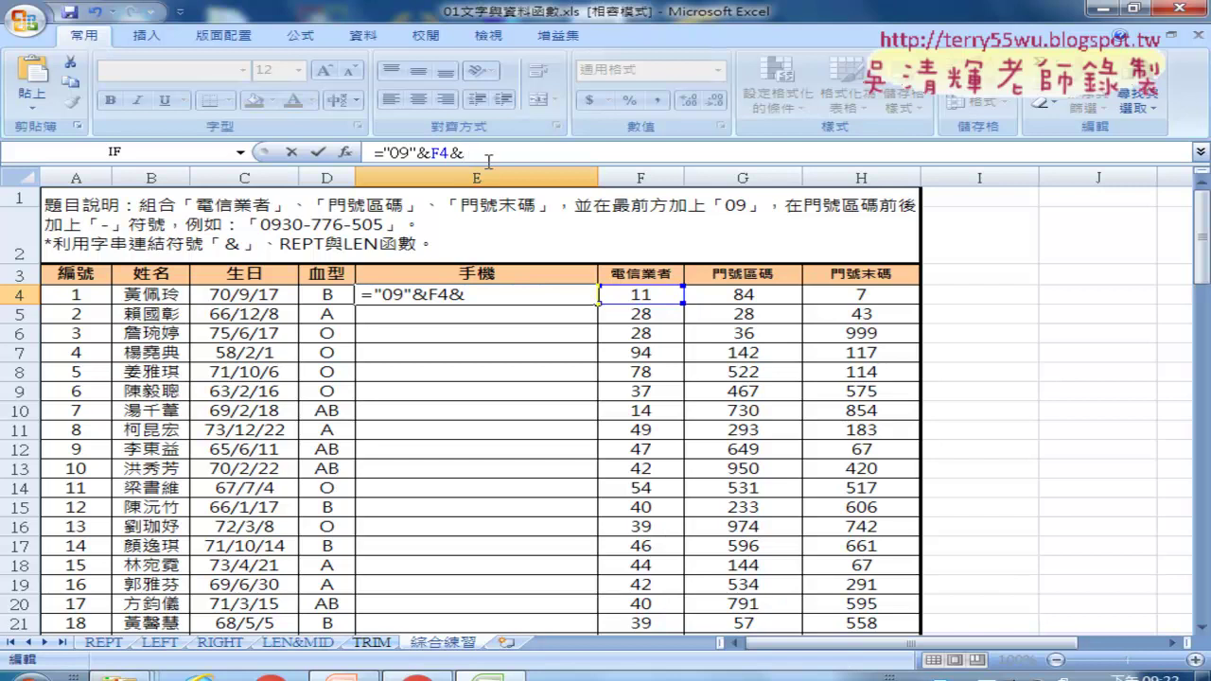
type("\"-")
type("\"")
left_click(318, 152)
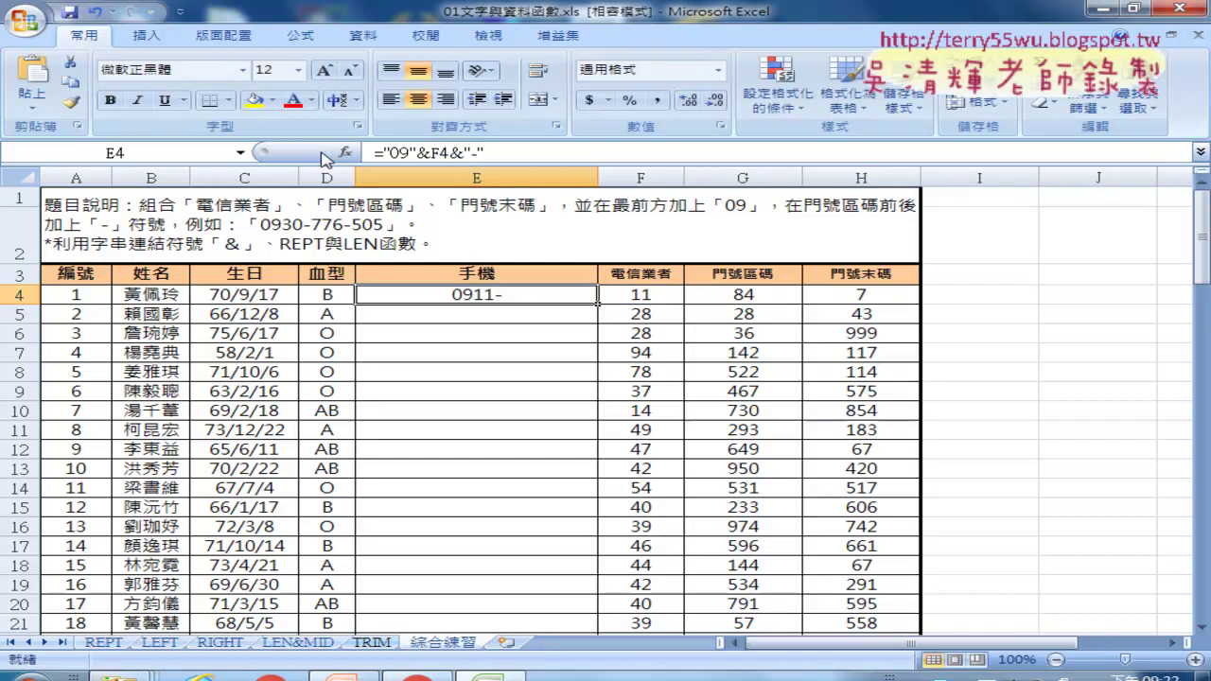
- Append &G4 so E4 shows 0911-84, then select the G4 reference in the formula bar
left_click(522, 153)
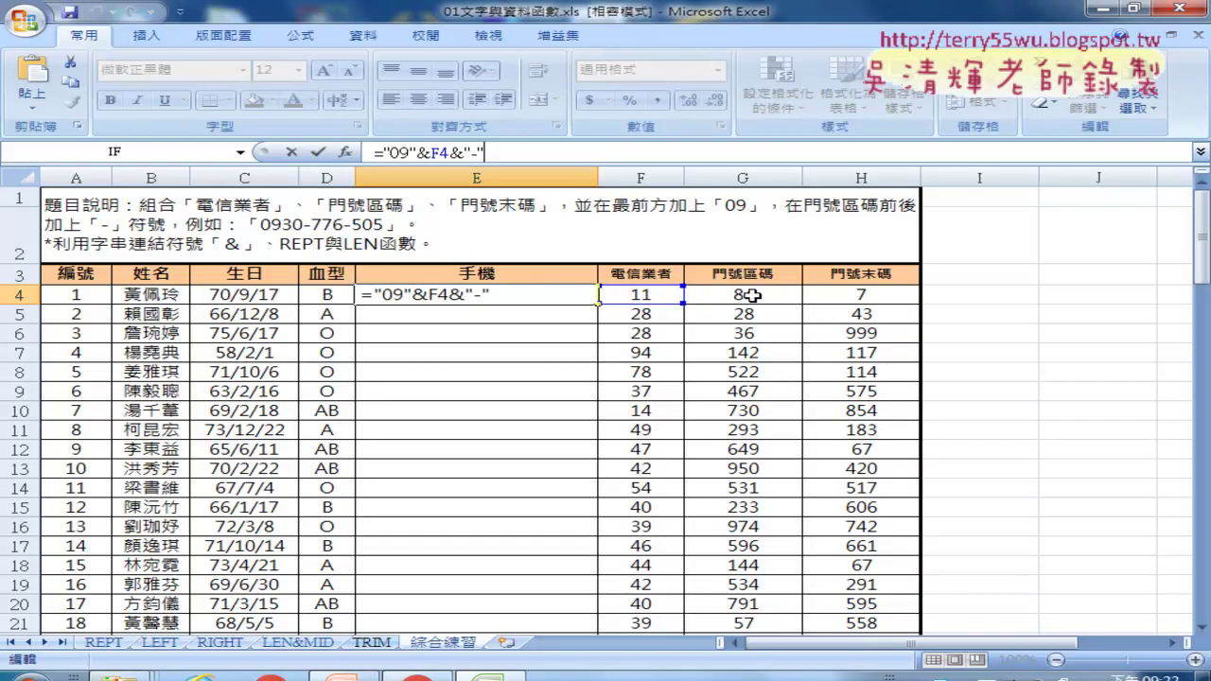
type("&")
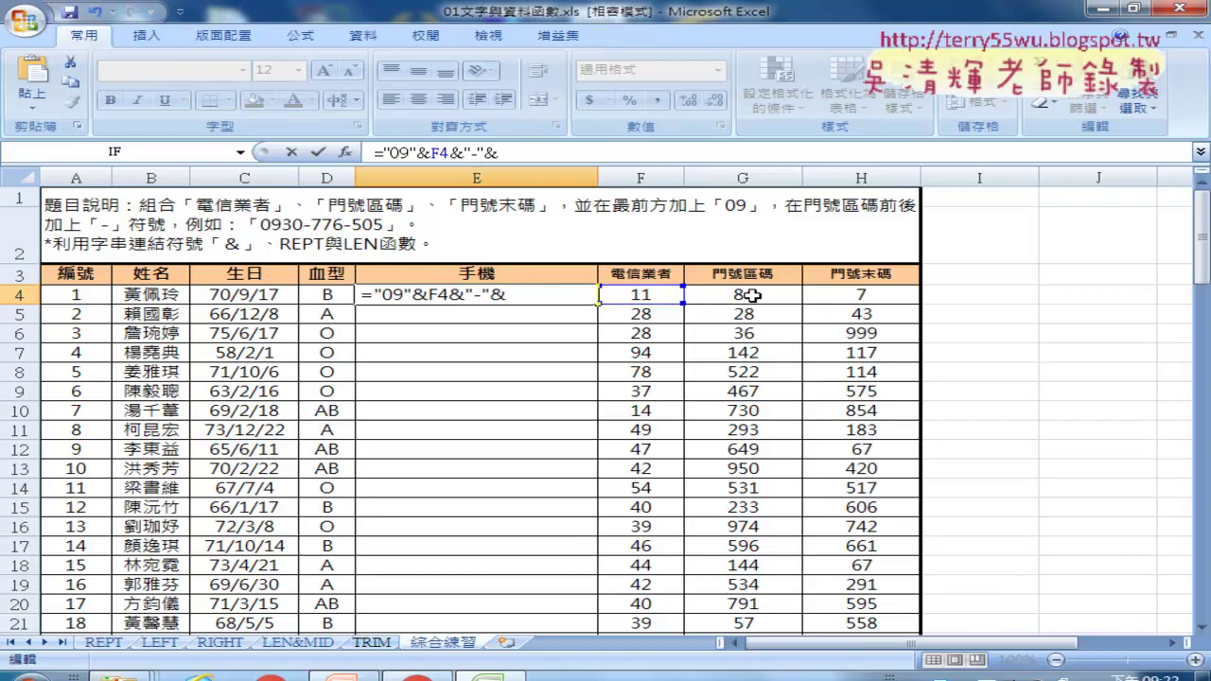
left_click(742, 294)
left_click(320, 153)
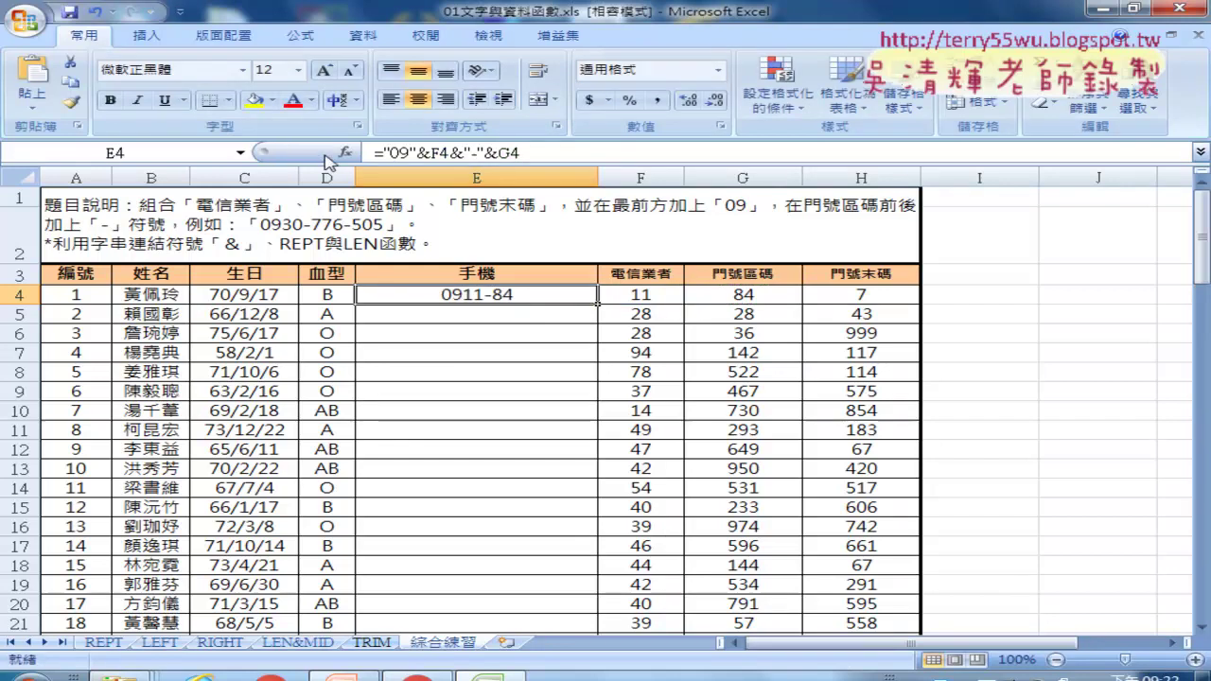
left_click_drag(498, 154, 571, 160)
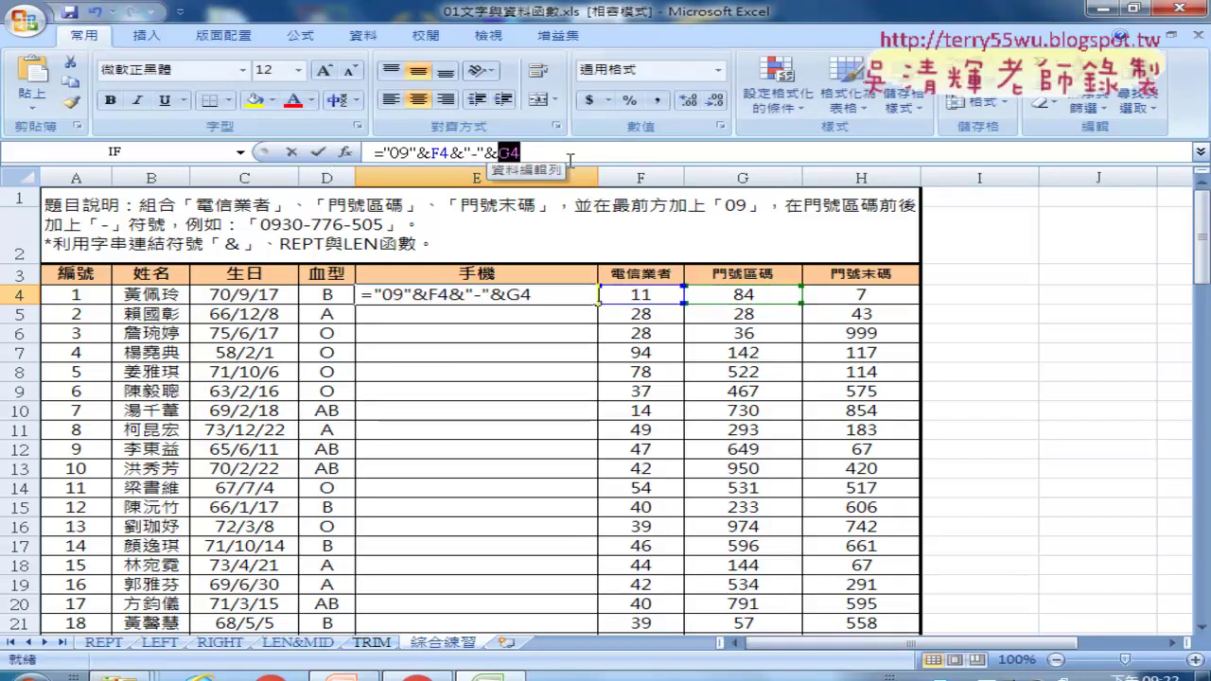
- Replace the trailing G4 in the E4 formula with an inserted REPT function
key("BackSpace")
key("BackSpace")
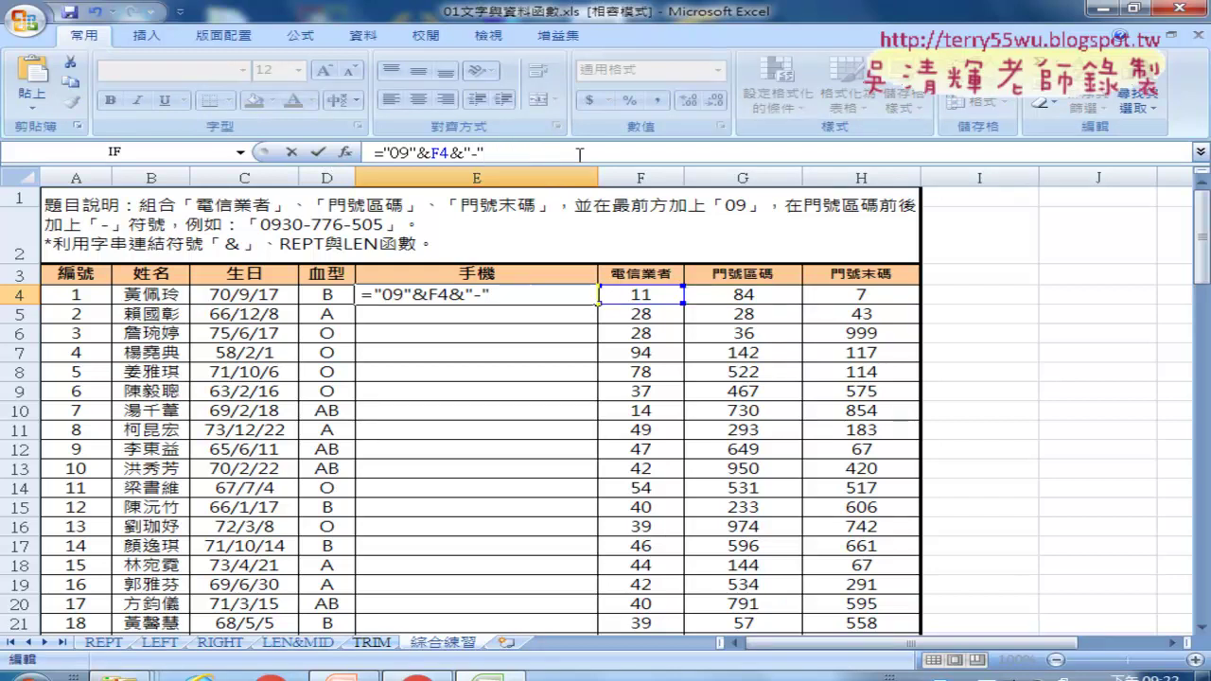
type("&")
left_click(237, 153)
left_click(151, 230)
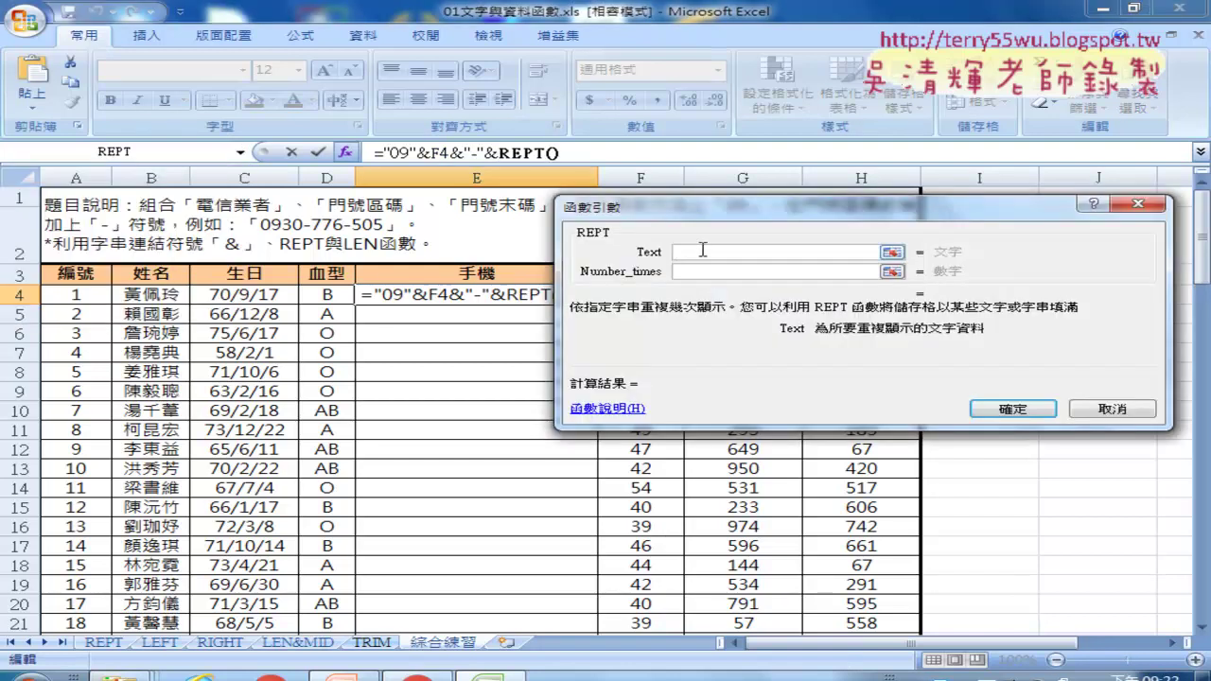
- Set REPT's Text to "0" and Number_times to 3-LEN(G4), so E4 shows 0911-0
type("\"")
type("0\"")
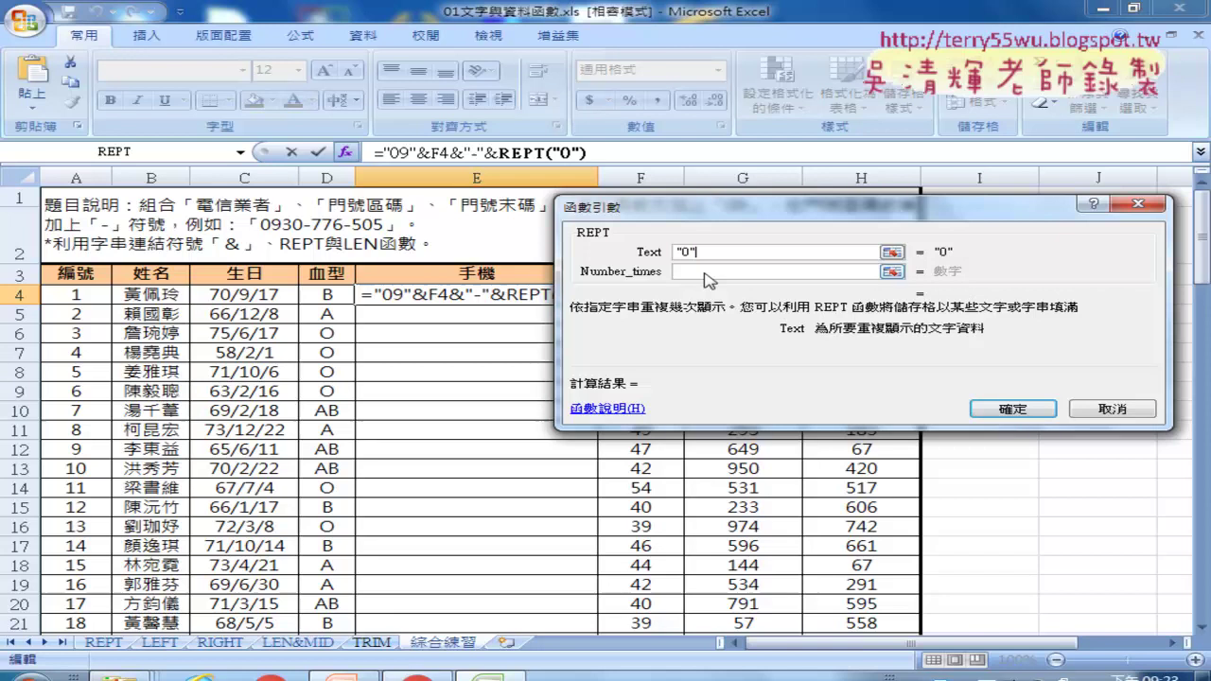
left_click(709, 271)
left_click_drag(712, 214, 567, 342)
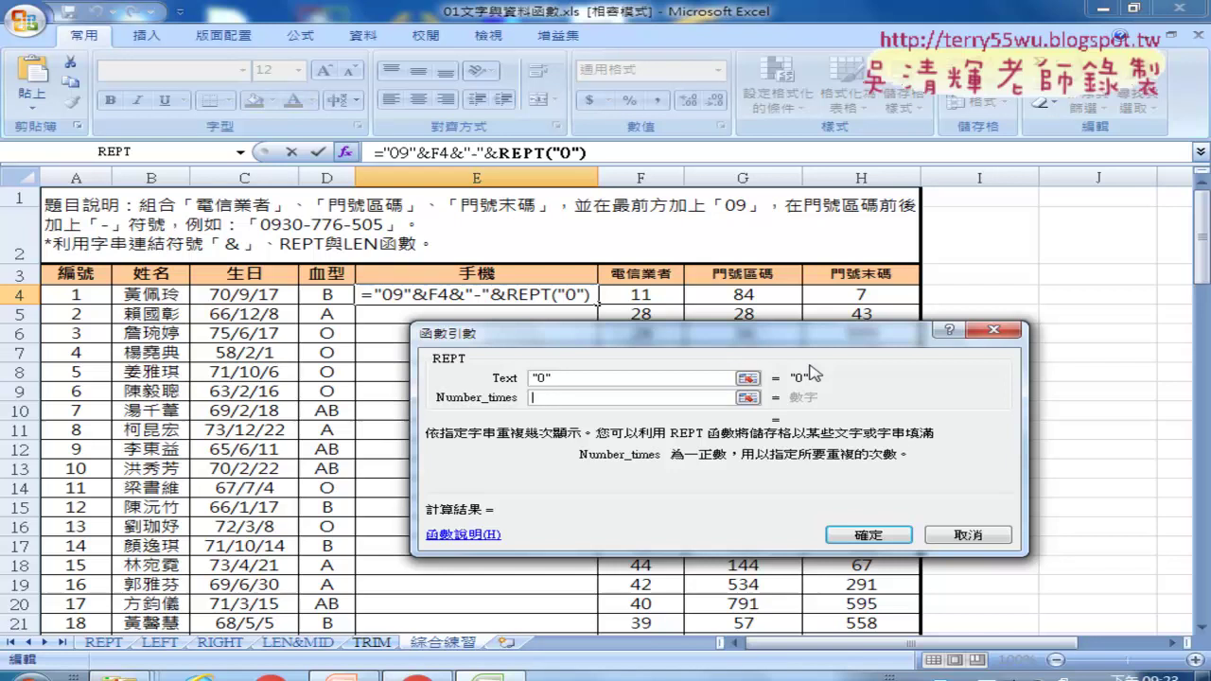
type("3-")
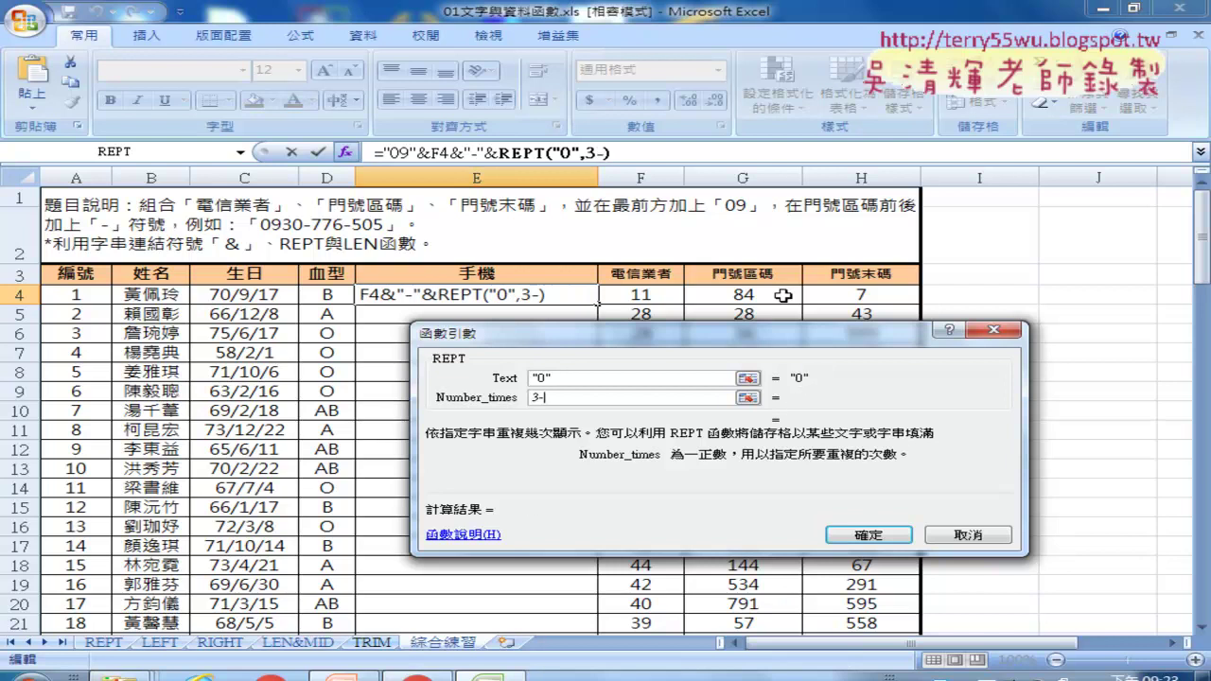
type("l")
type("en")
type("()")
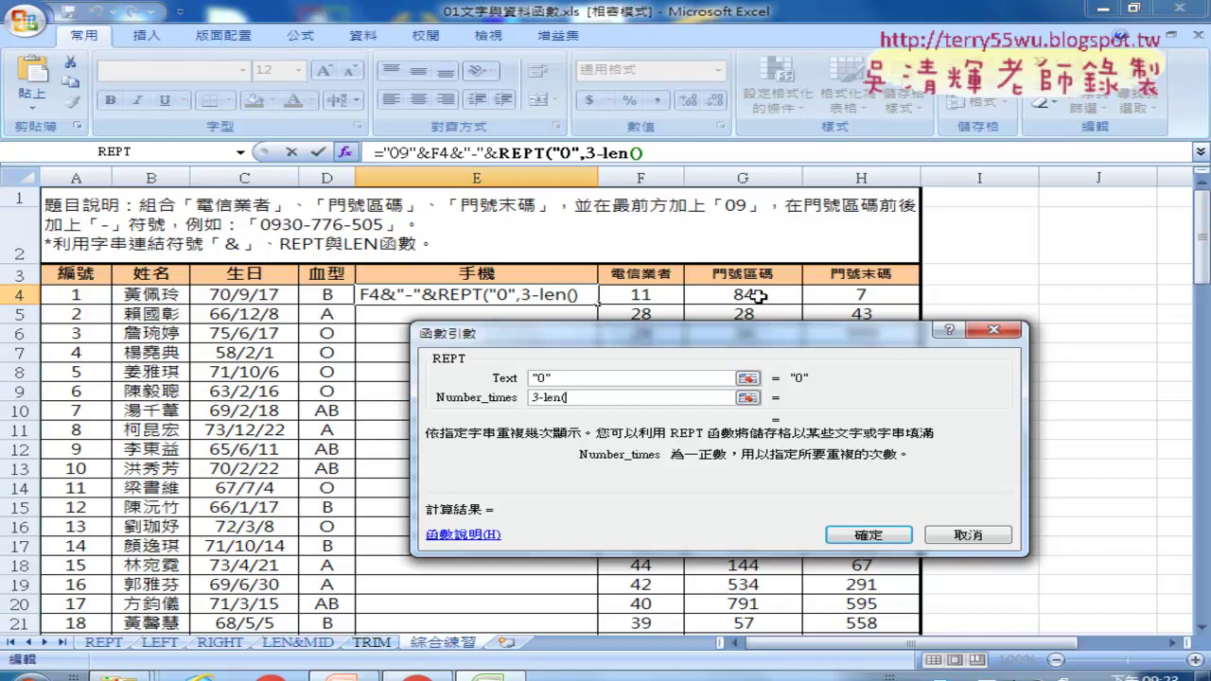
left_click(758, 296)
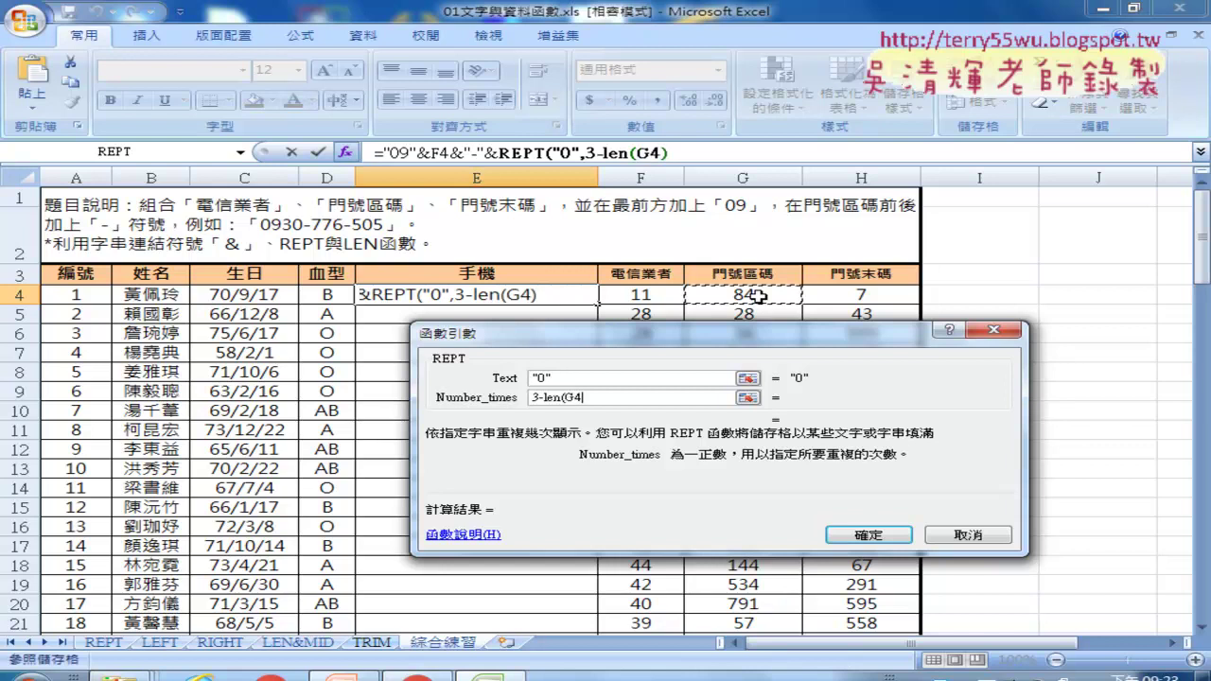
type(")")
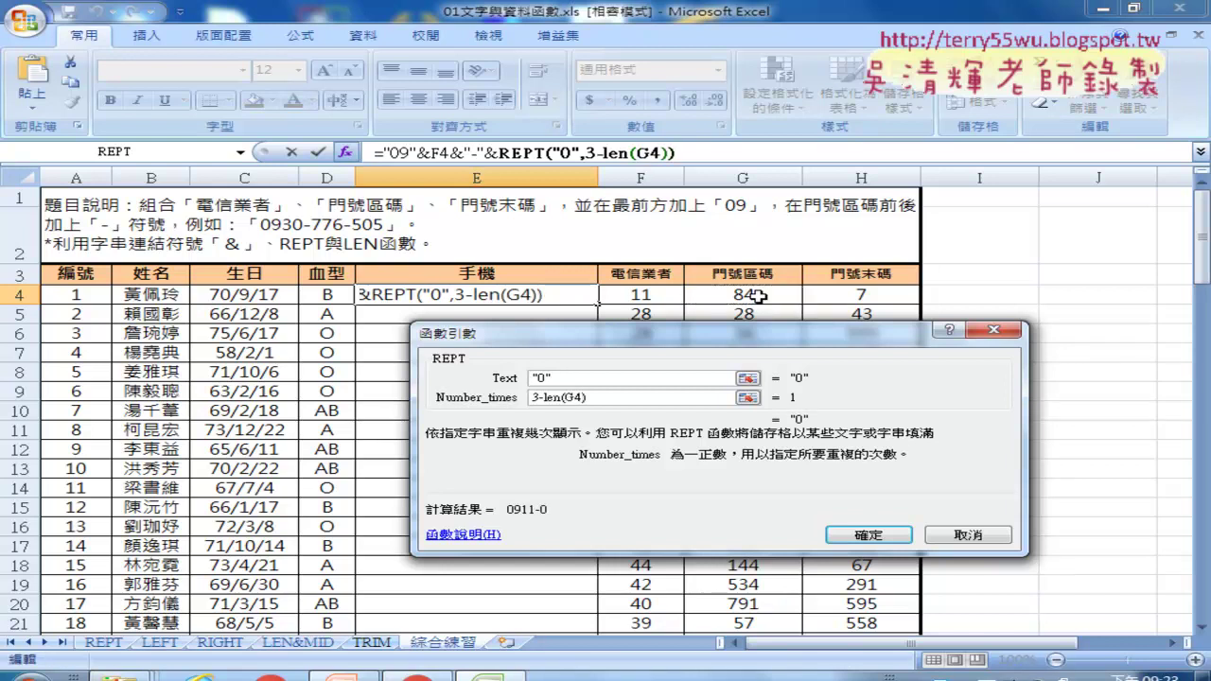
left_click_drag(544, 398, 588, 397)
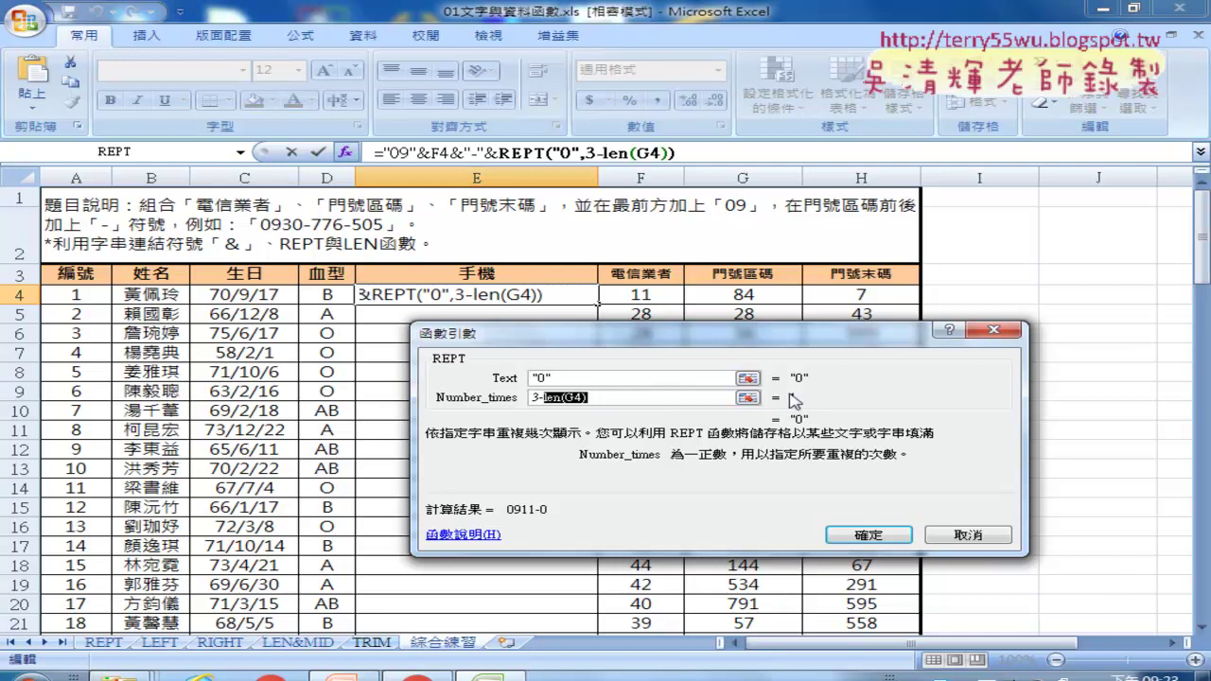
left_click_drag(785, 343, 774, 360)
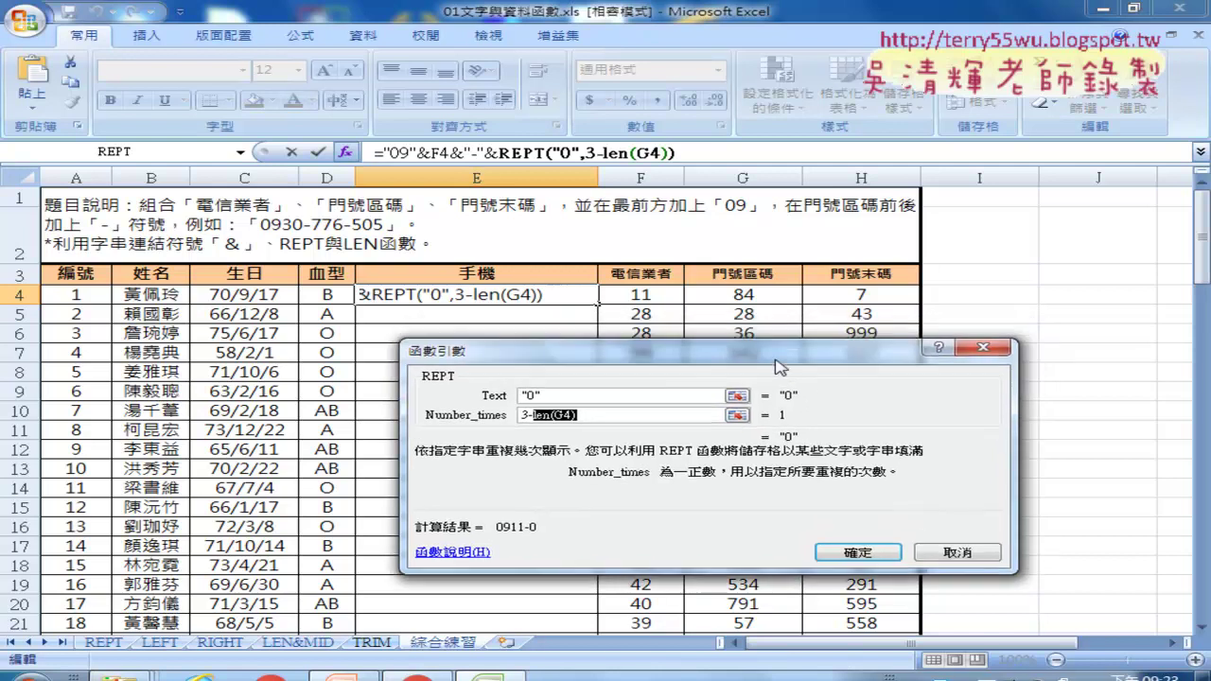
left_click(867, 554)
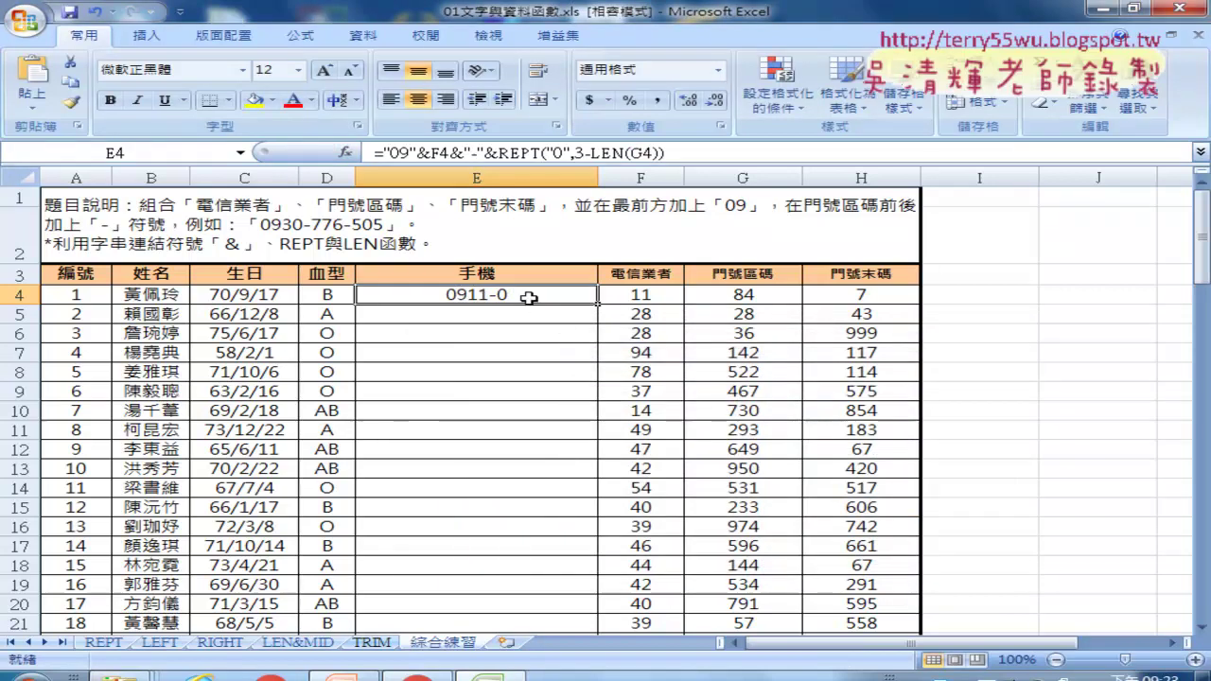
- Add &G4 after the REPT padding so E4 displays 0911-084
left_click(720, 155)
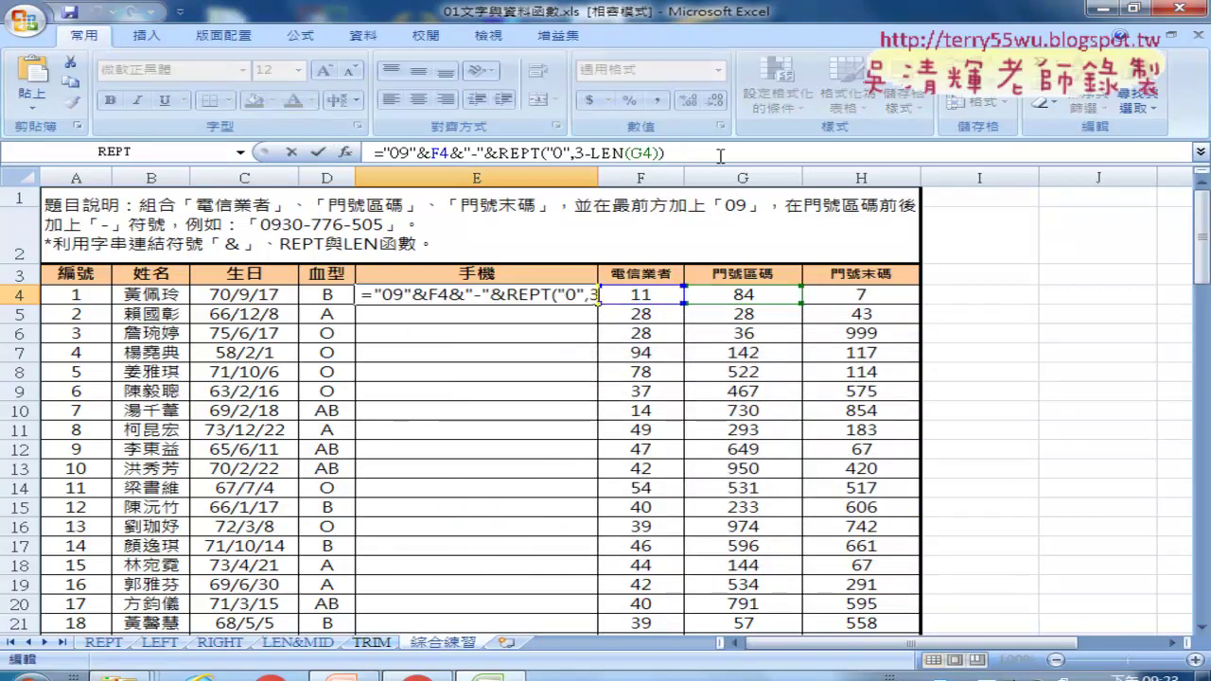
type("&")
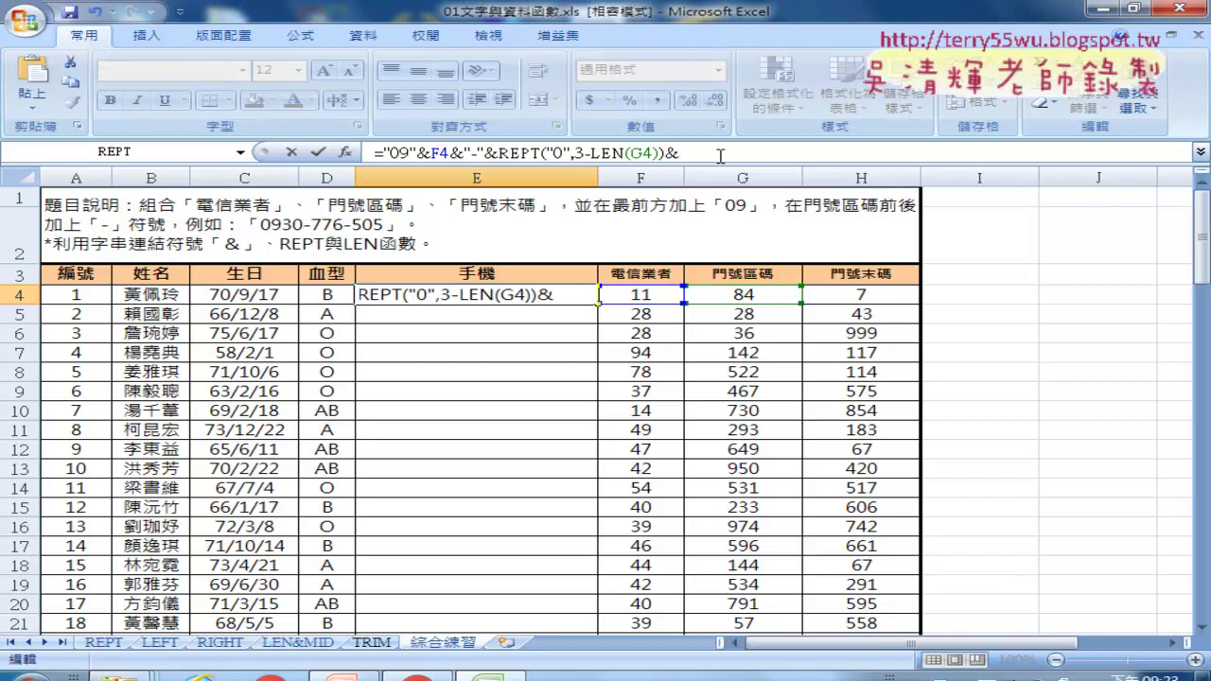
left_click(761, 297)
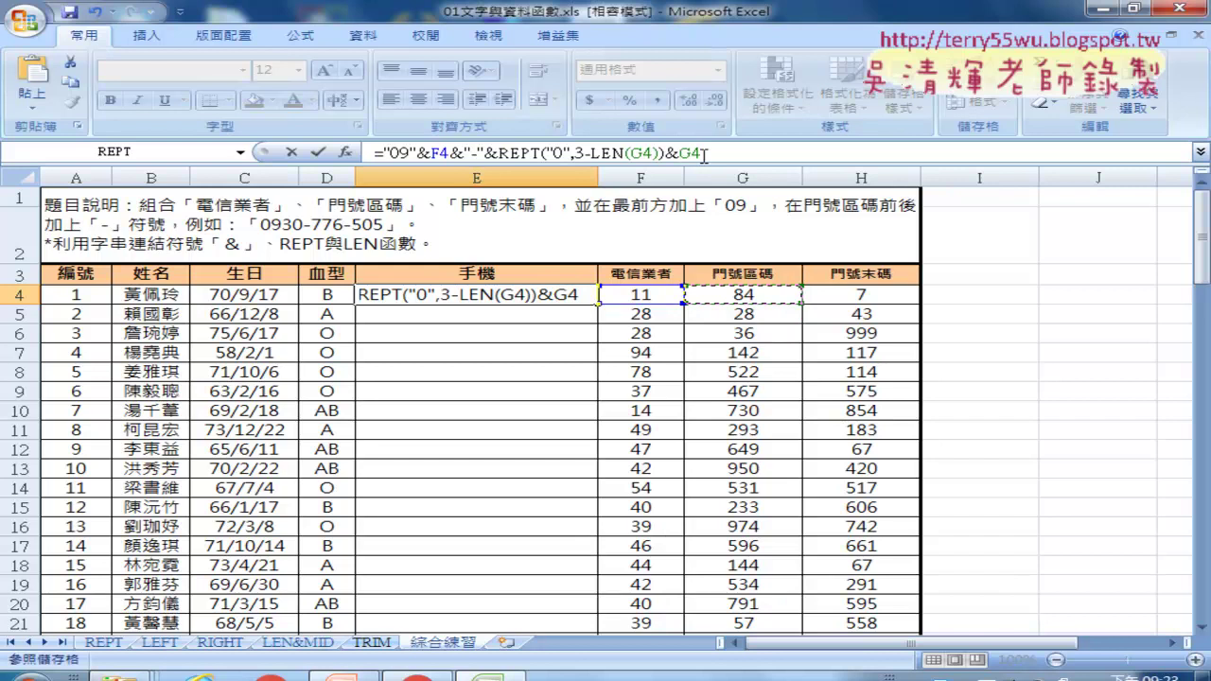
left_click(319, 152)
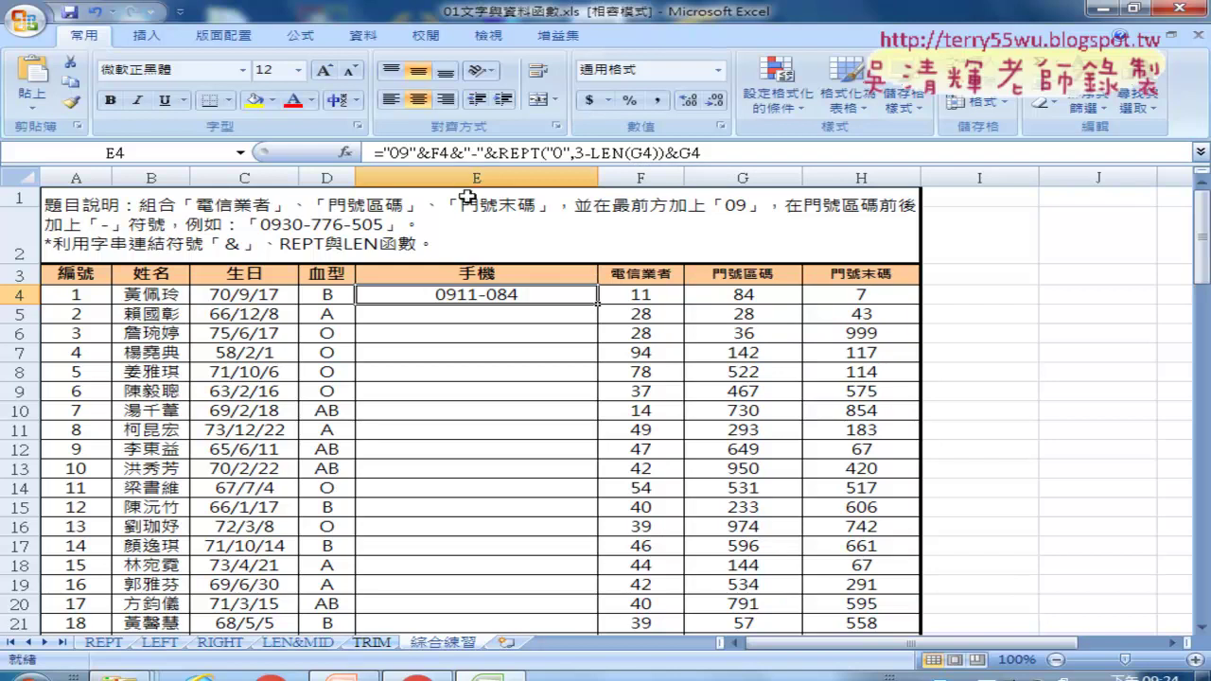
left_click(452, 153)
- Copy &"-"&REPT("0",3-LEN(G4))&G4 and paste it at the end of the E4 formula
left_click_drag(451, 152, 731, 152)
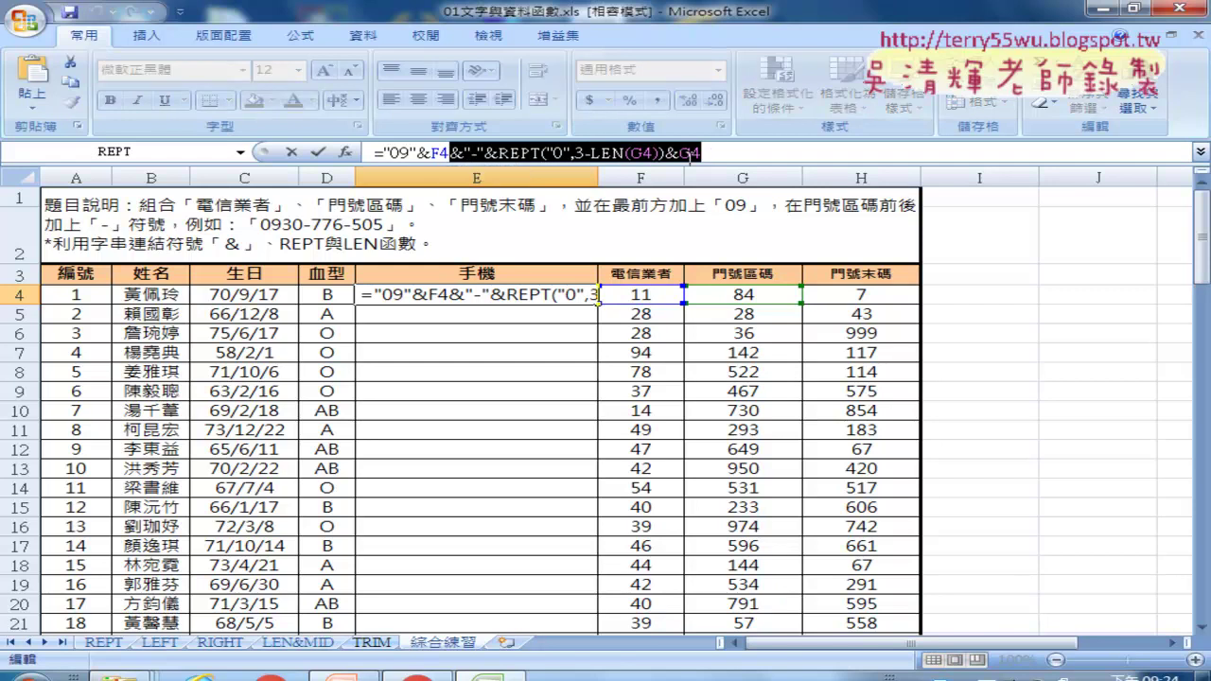
right_click(628, 152)
left_click(644, 185)
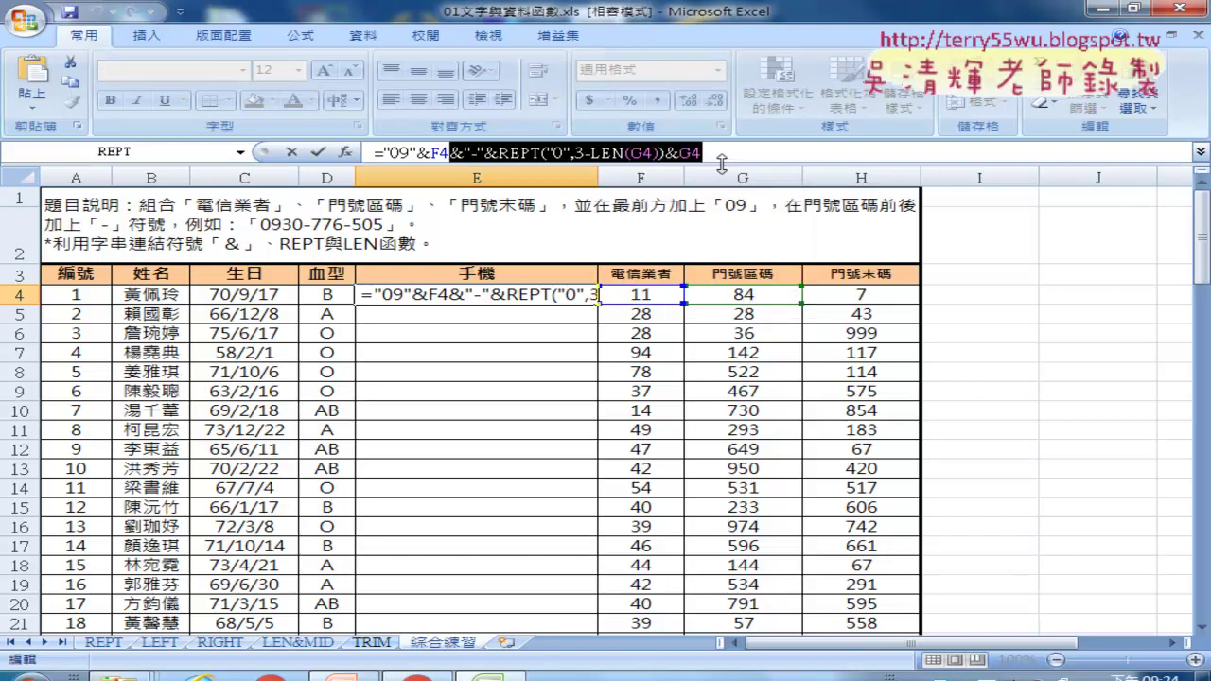
left_click(723, 156)
right_click(725, 160)
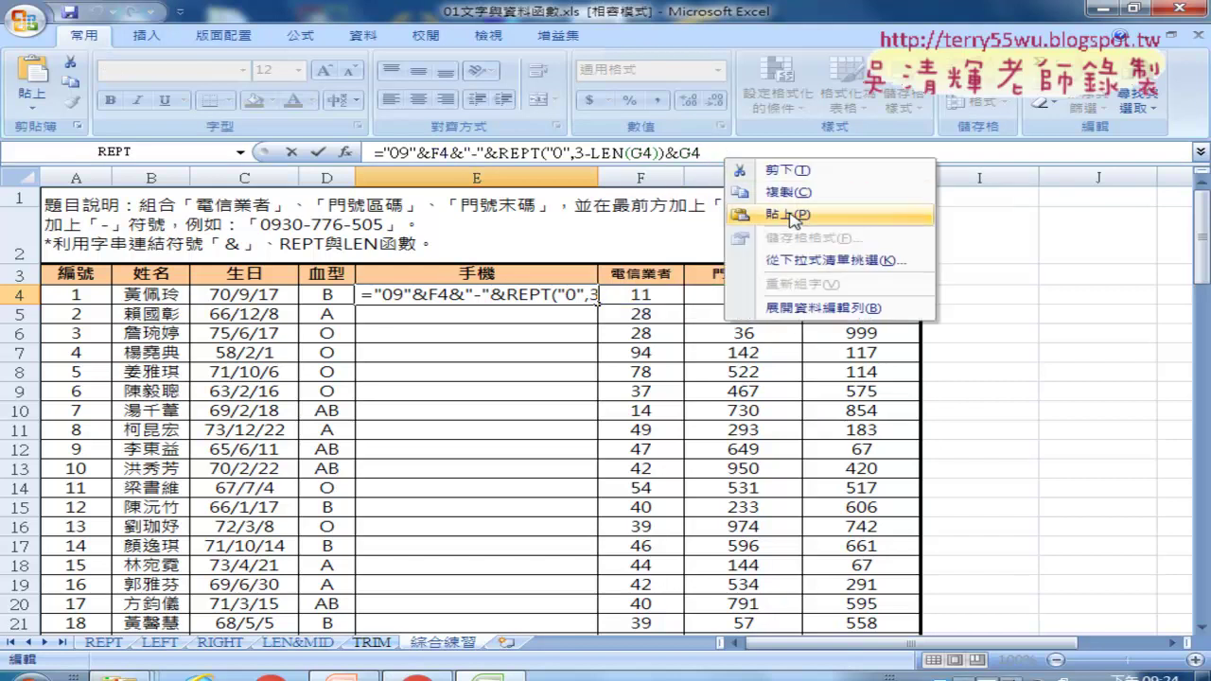
left_click(781, 214)
double_click(890, 153)
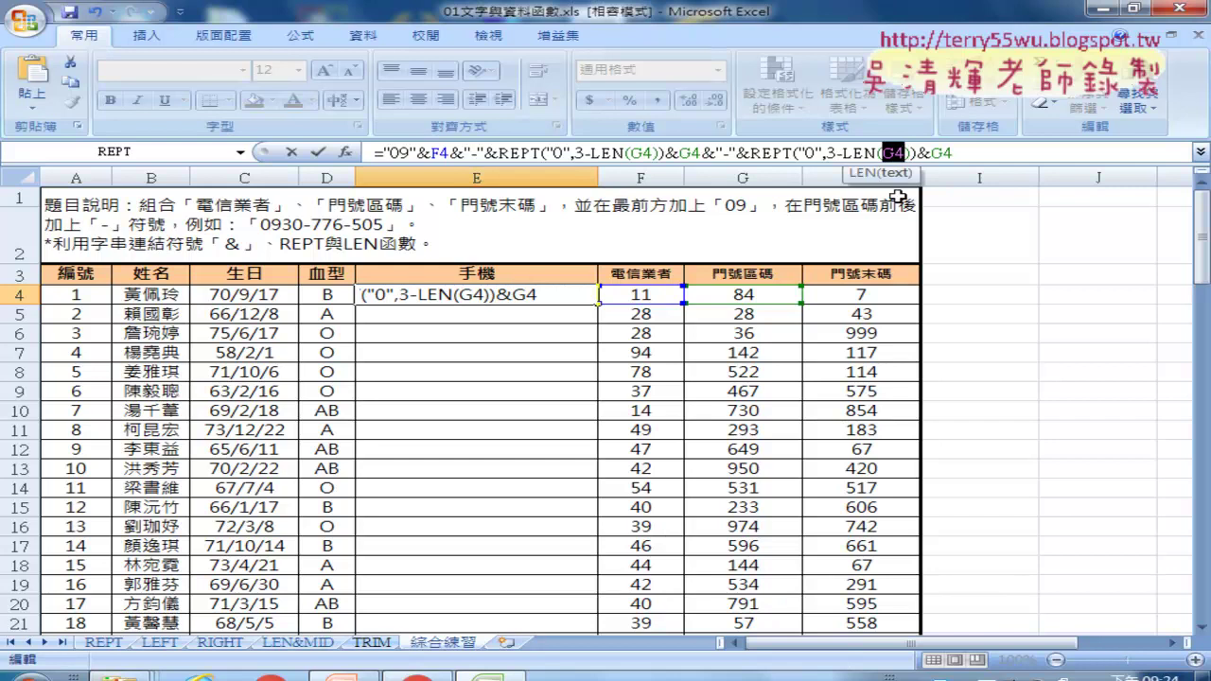
left_click(889, 296)
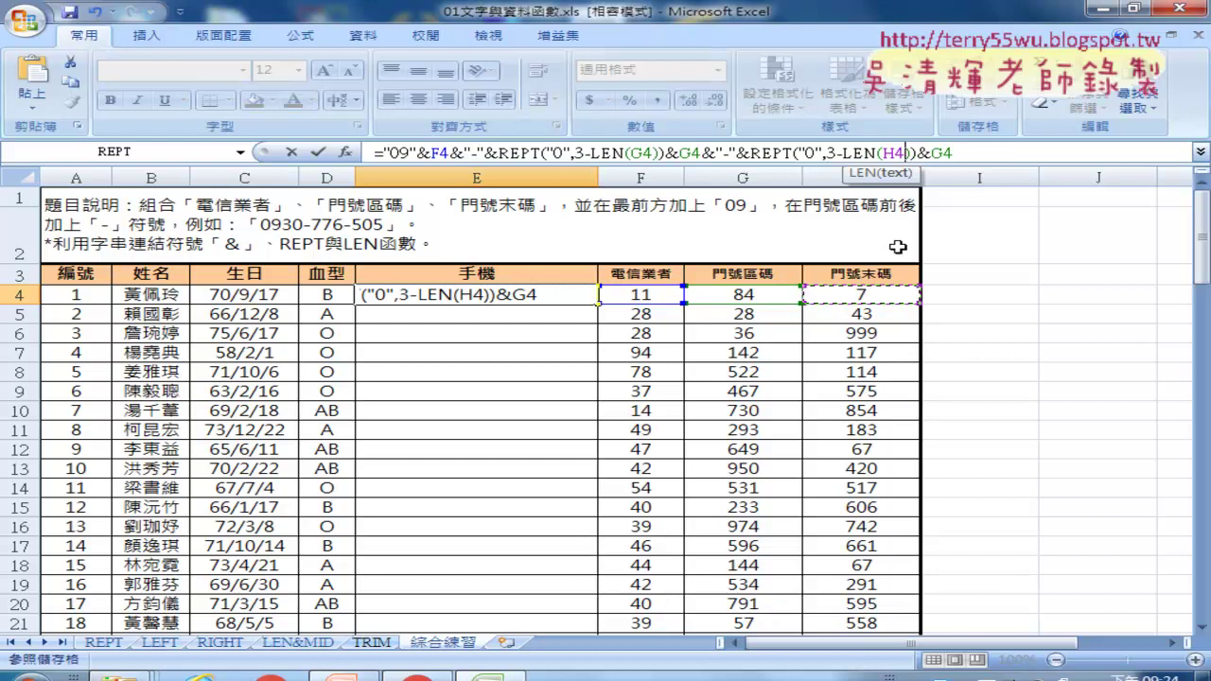
left_click_drag(932, 153, 944, 153)
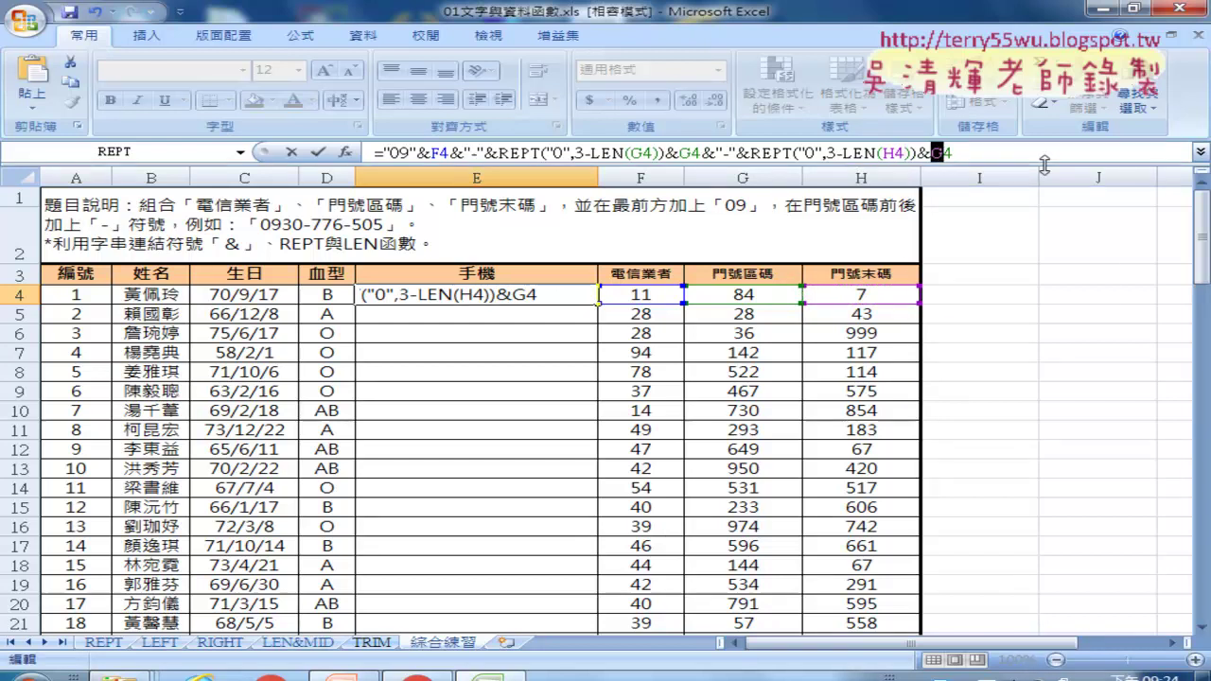
type("H")
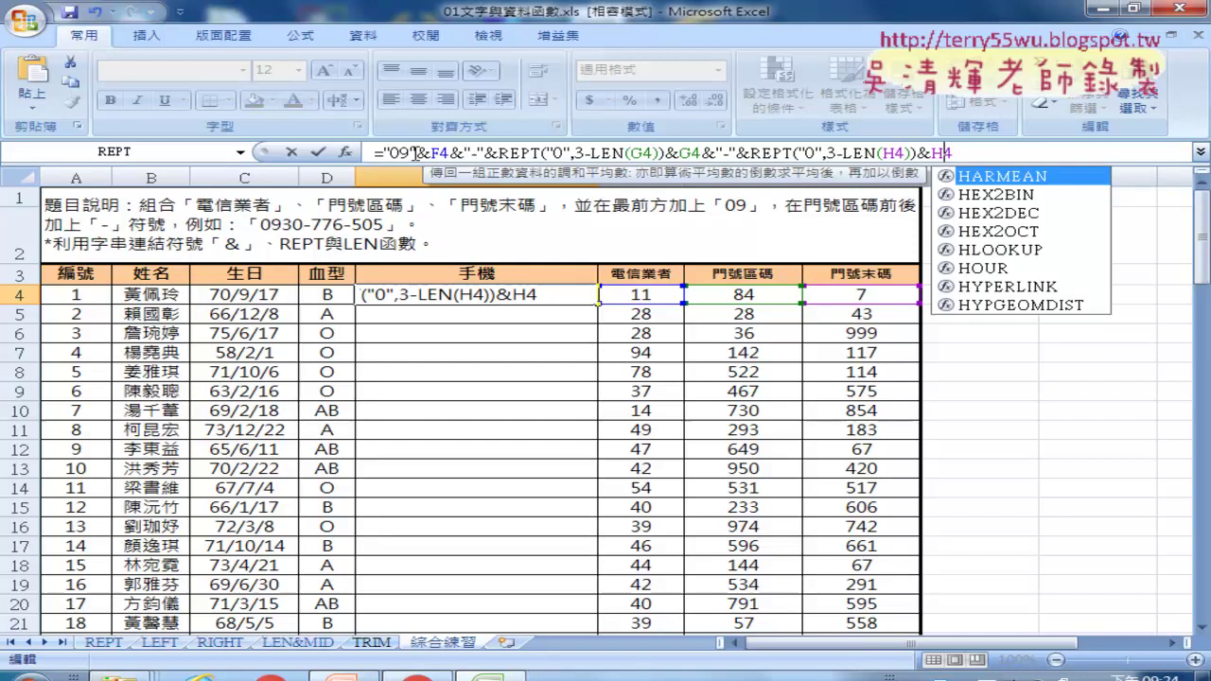
left_click(320, 152)
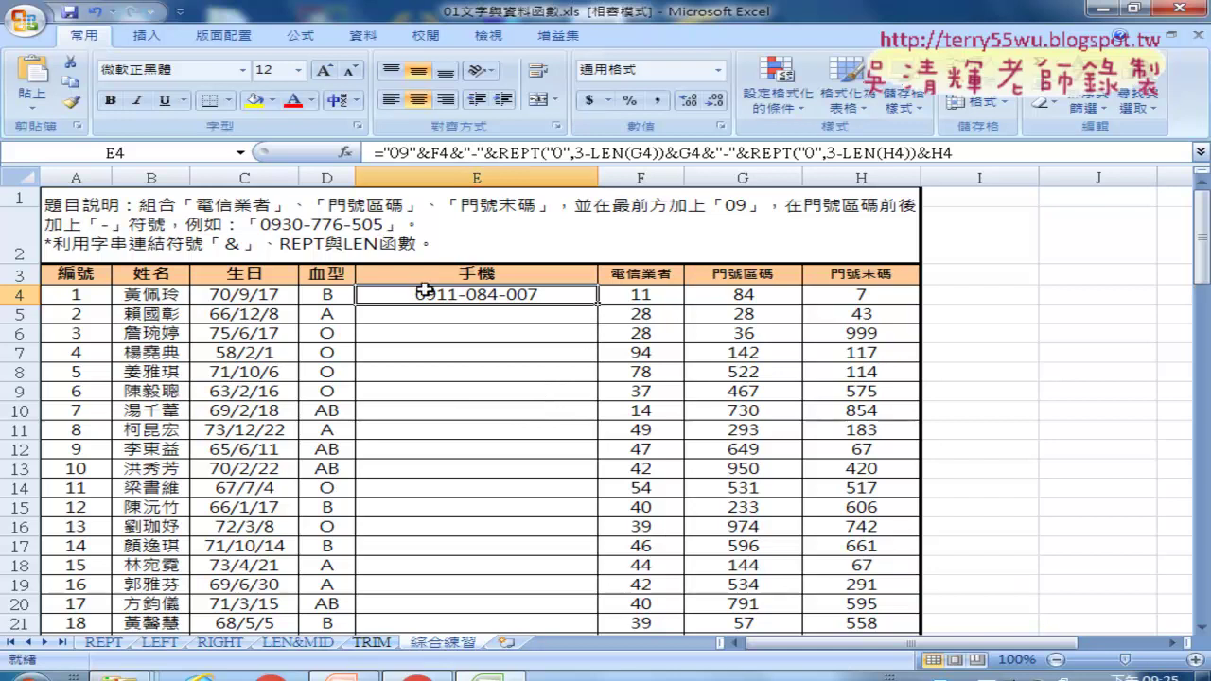
- Fill the E4 formula down column E, undoing and retrying the fill
double_click(598, 304)
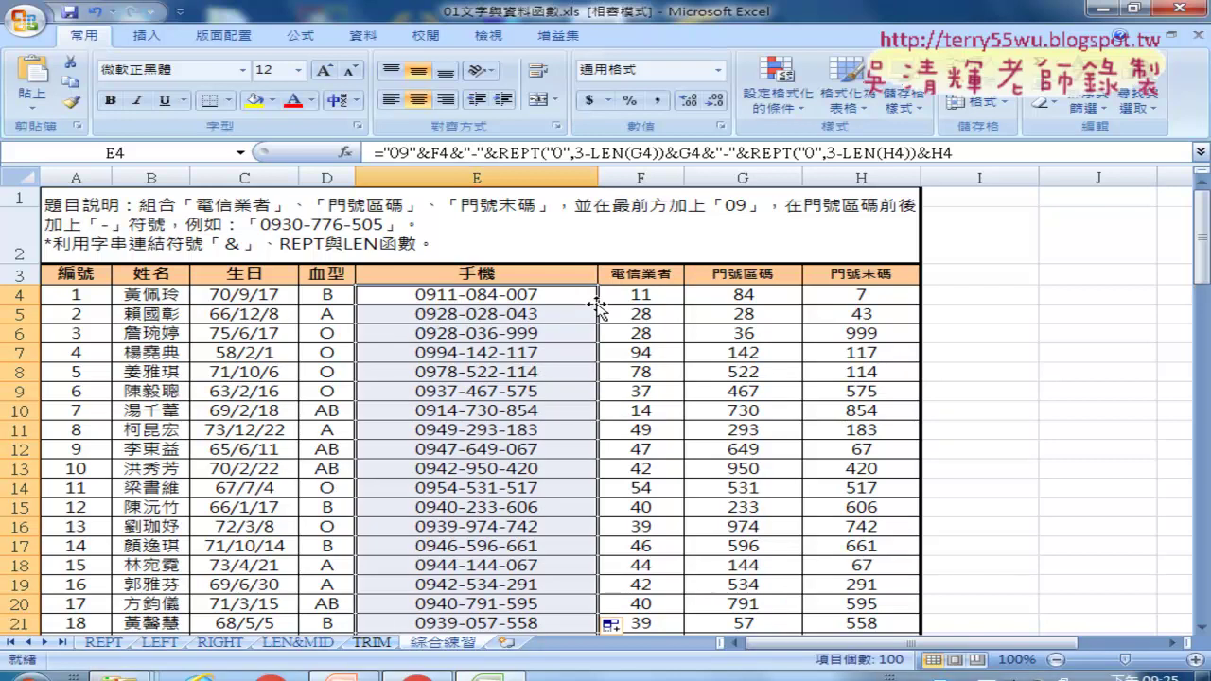
key("ctrl+z")
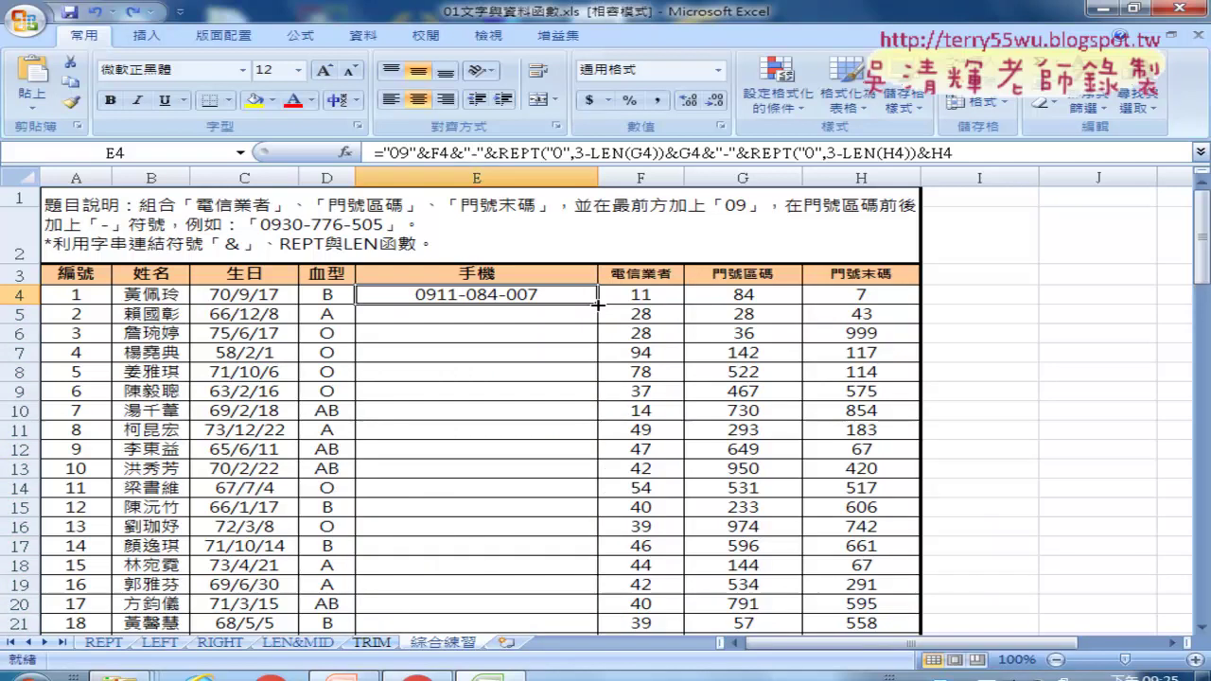
left_click_drag(598, 303, 598, 437)
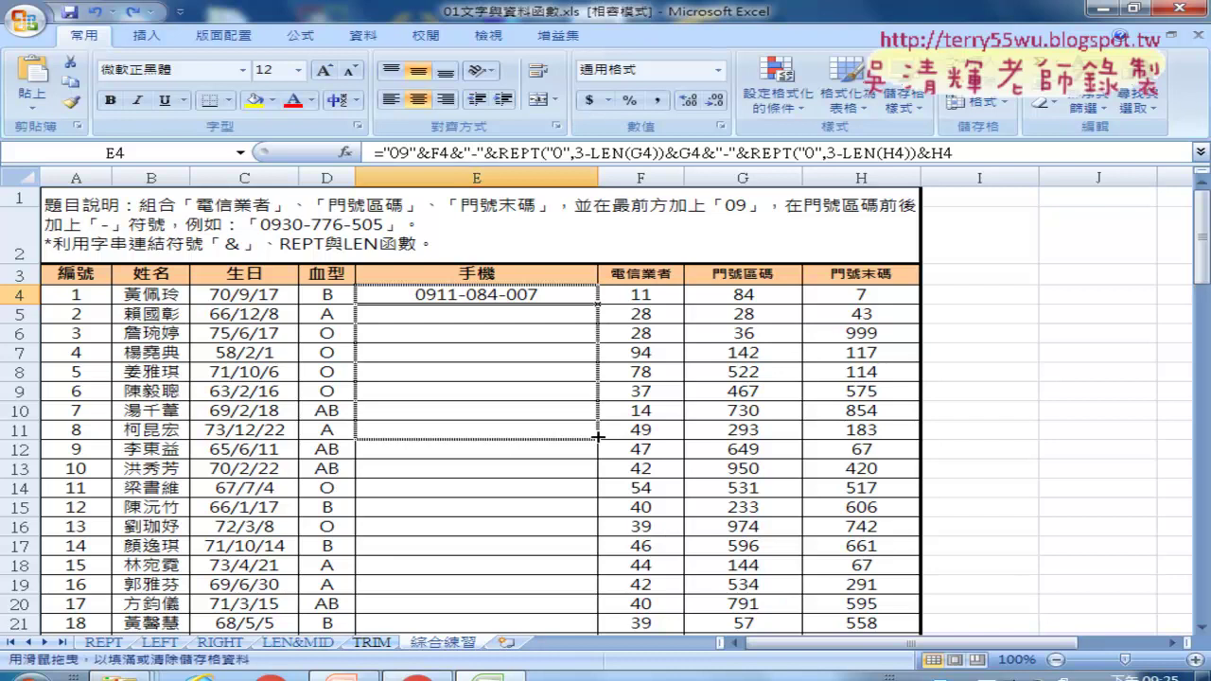
left_click_drag(598, 437, 598, 304)
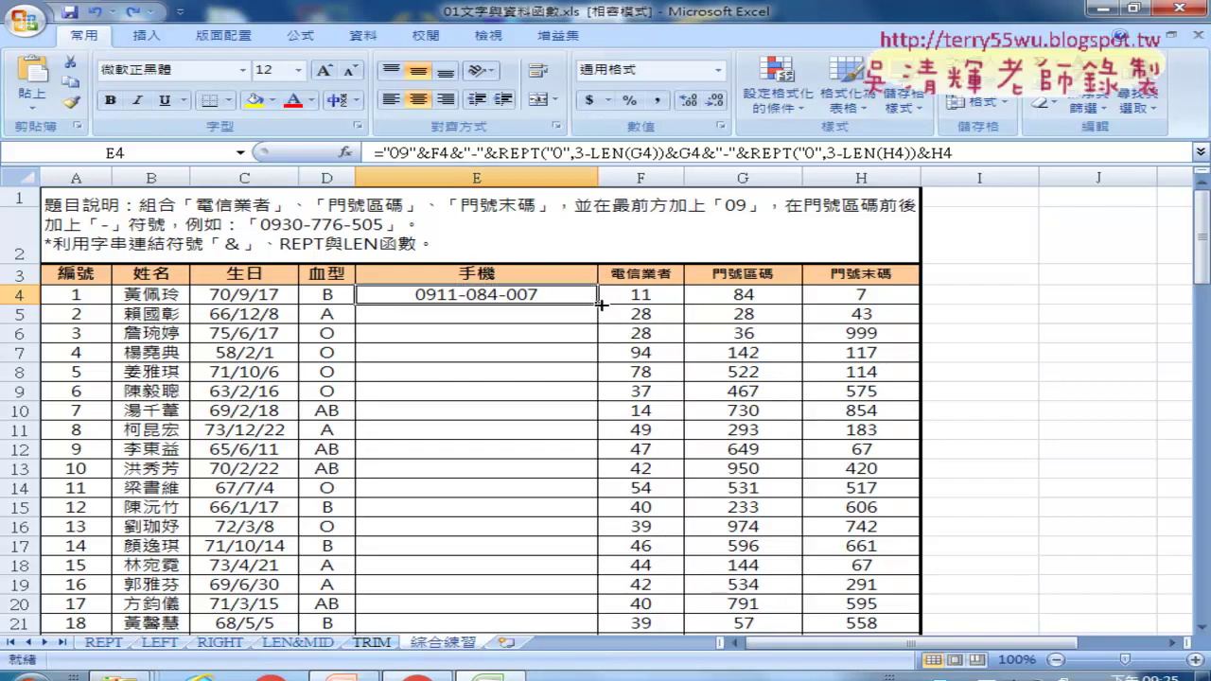
double_click(599, 304)
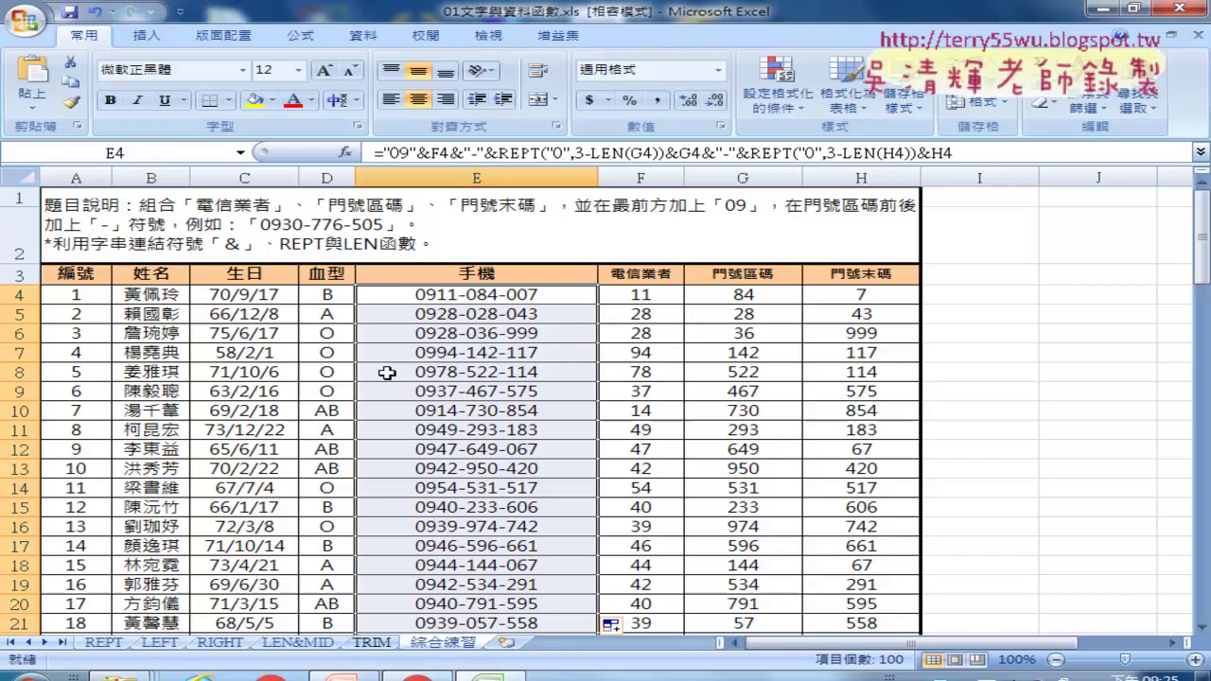
- Scroll down the 手機 column to check the rows, then return to the top
scroll(393, 378, "down", 5)
scroll(400, 389, "down", 6)
scroll(401, 393, "down", 6)
scroll(401, 393, "down", 6)
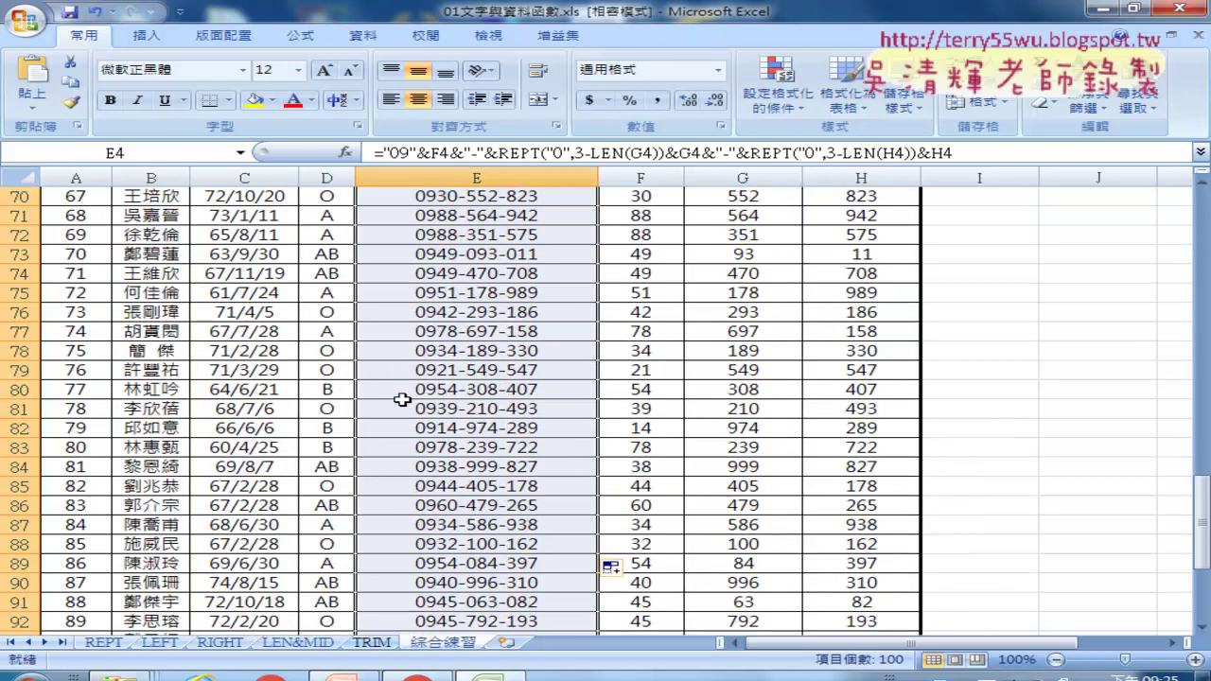
scroll(402, 397, "down", 4)
scroll(403, 399, "down", 3)
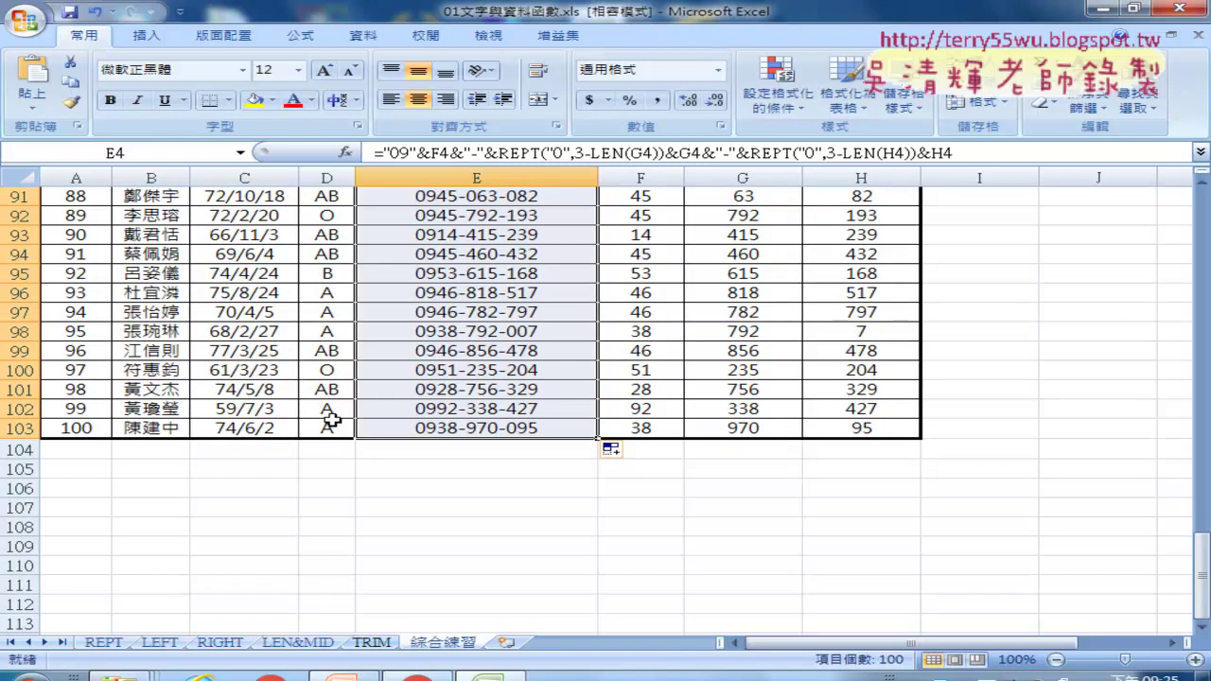
scroll(331, 420, "up", 2)
left_click(327, 409)
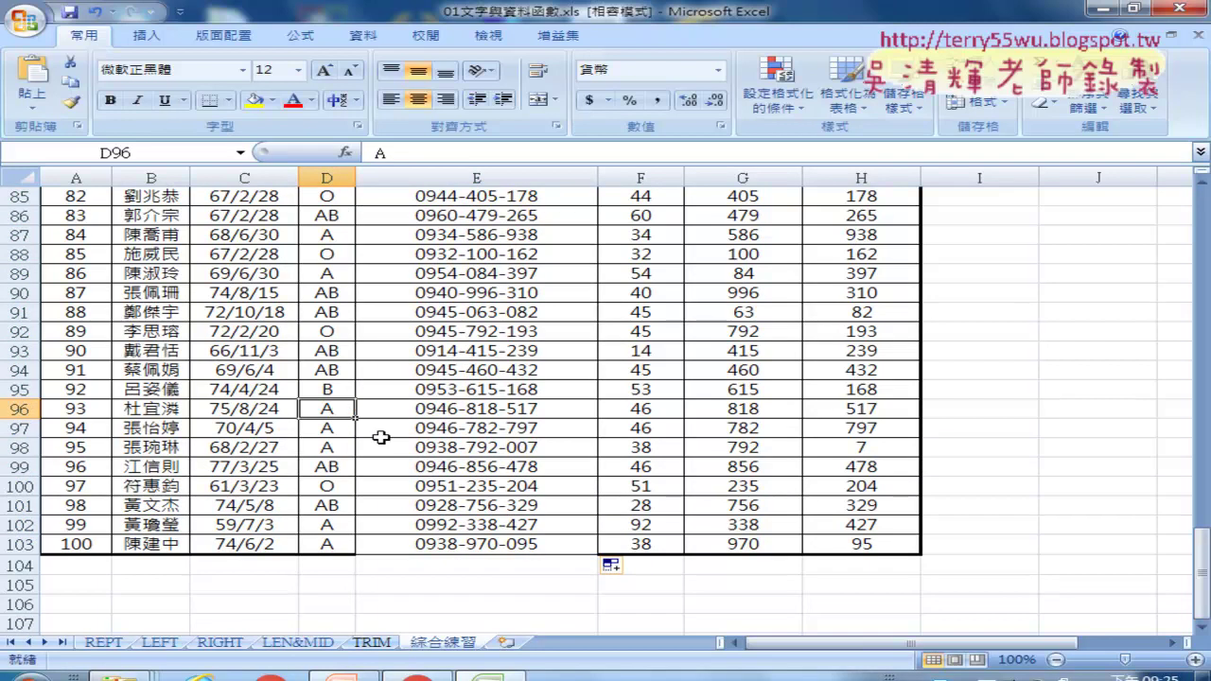
scroll(380, 437, "up", 8)
scroll(398, 426, "up", 5)
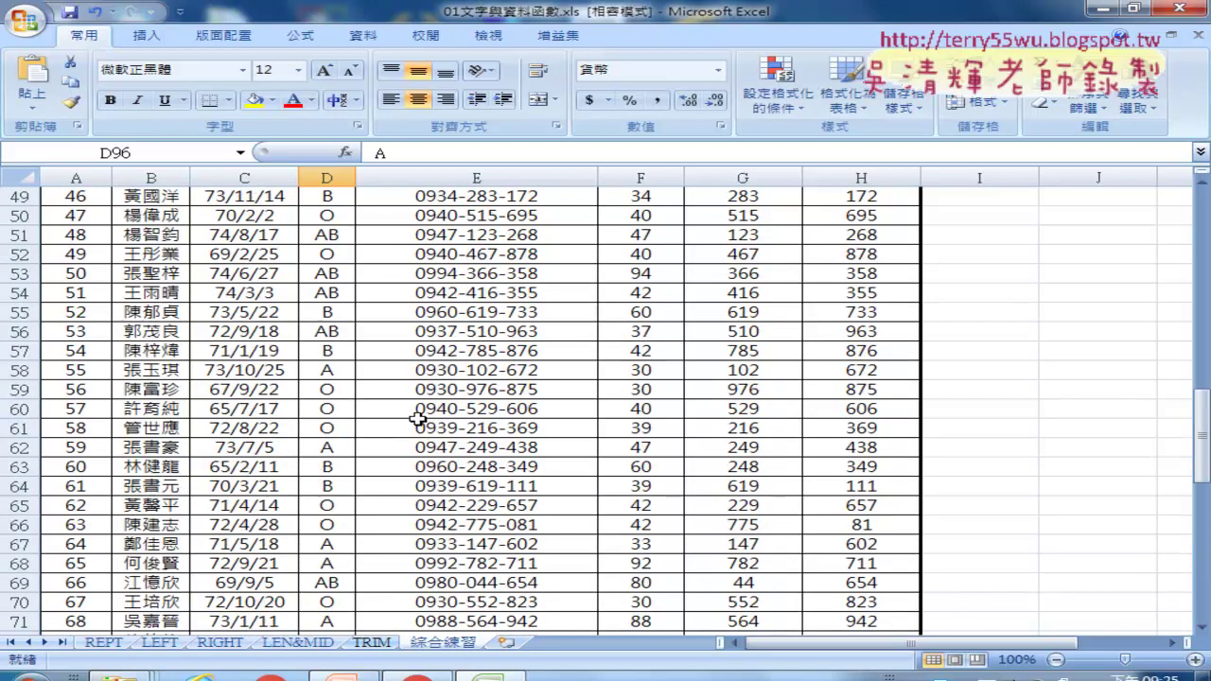
scroll(417, 418, "up", 10)
scroll(418, 417, "up", 5)
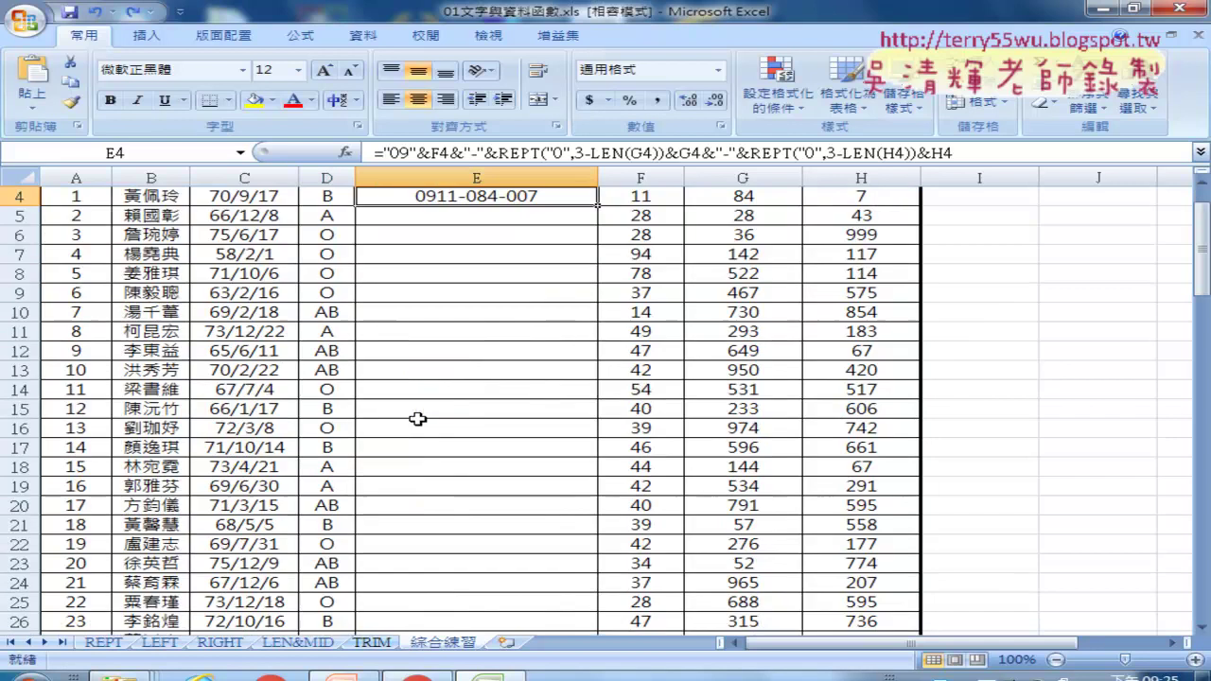
scroll(419, 419, "up", 1)
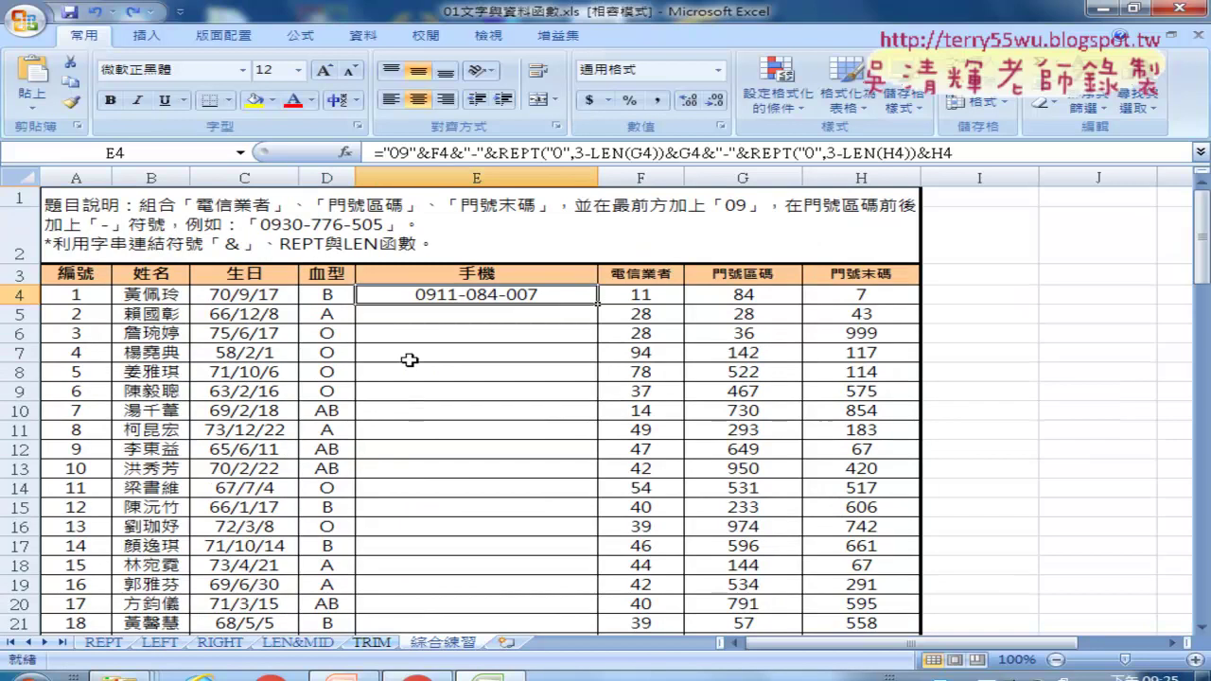
left_click(437, 178)
right_click(437, 179)
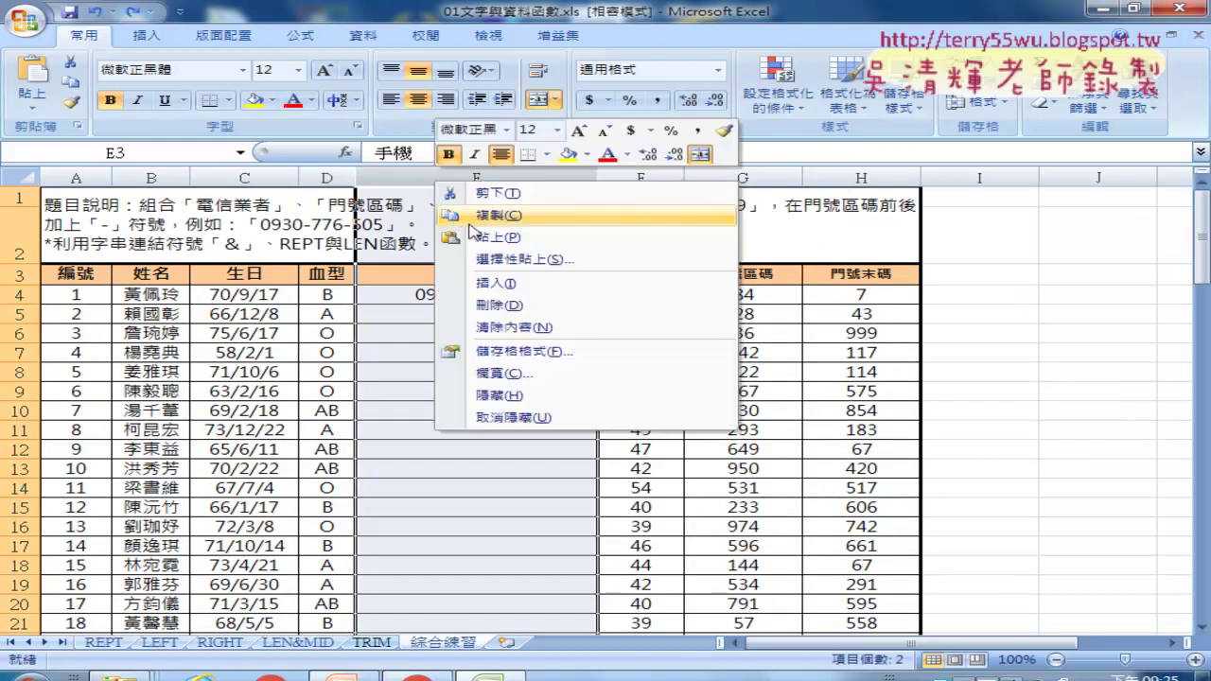
left_click(501, 284)
left_click(539, 296)
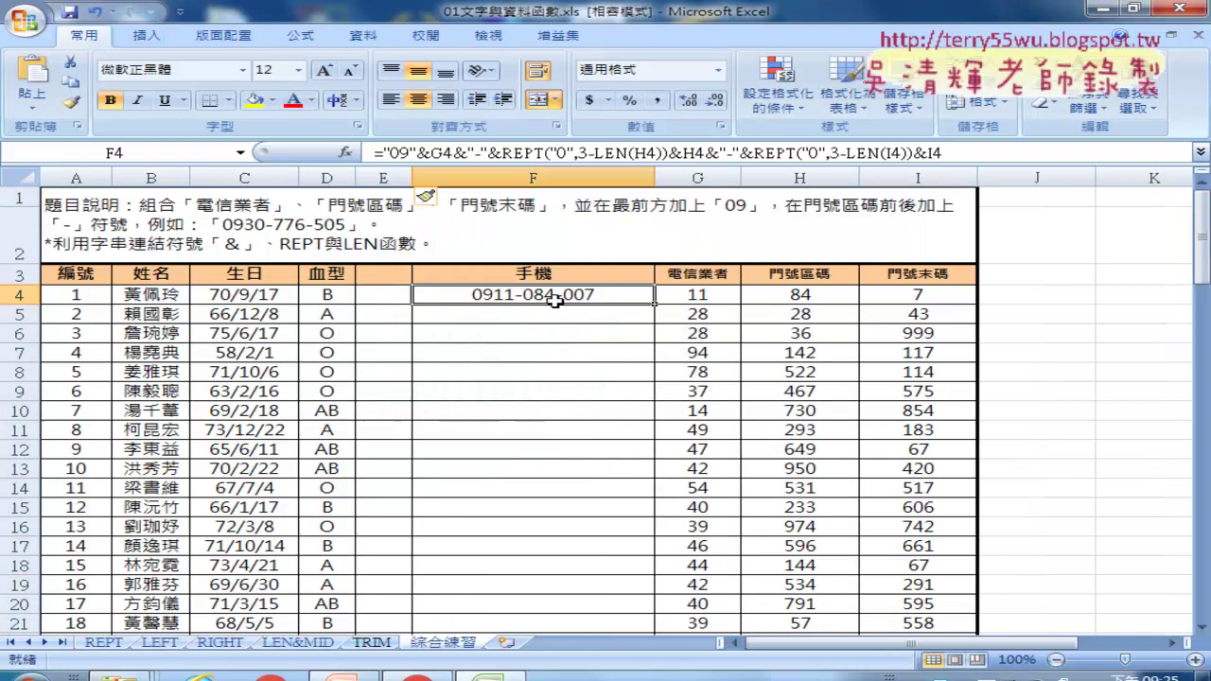
double_click(655, 303)
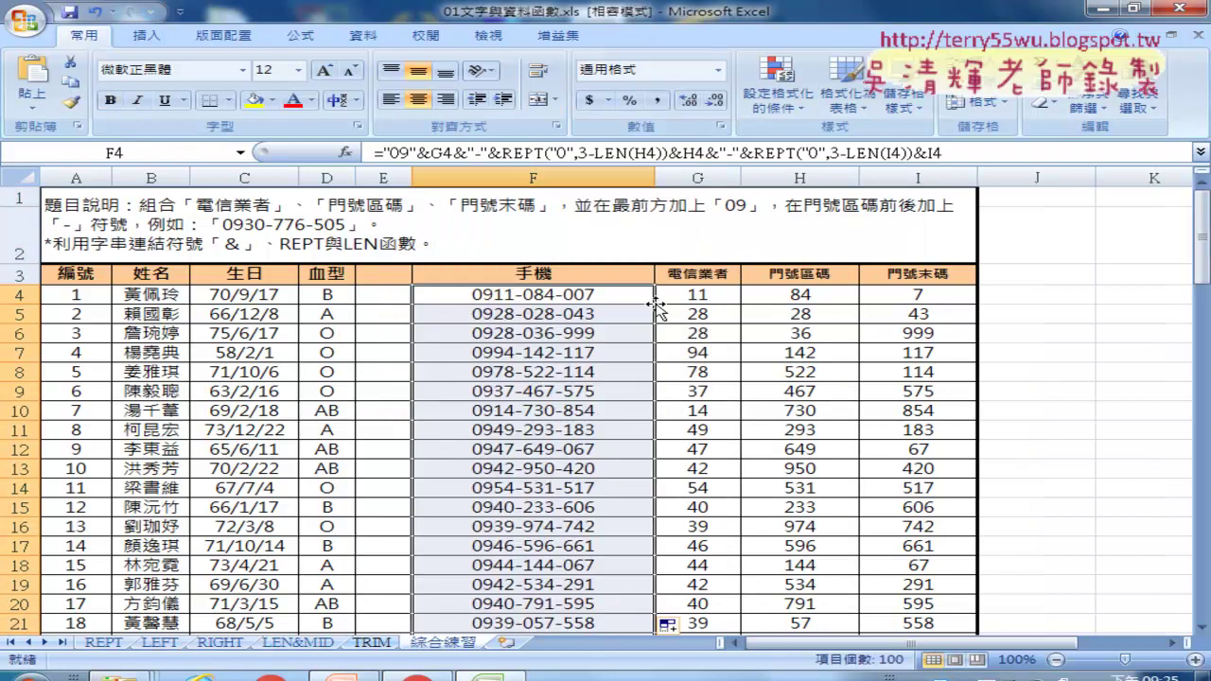
scroll(655, 302, "down", 2)
scroll(655, 303, "down", 3)
scroll(654, 303, "down", 6)
scroll(655, 303, "down", 2)
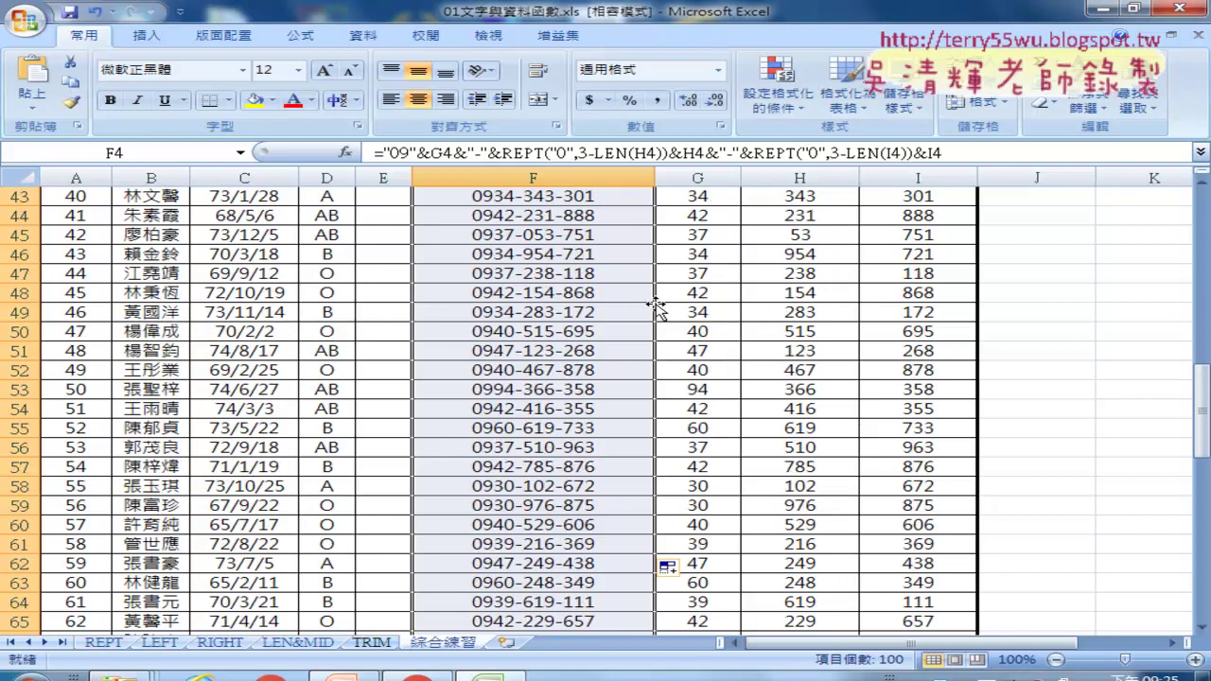
scroll(655, 303, "up", 5)
scroll(655, 303, "up", 4)
scroll(655, 303, "up", 5)
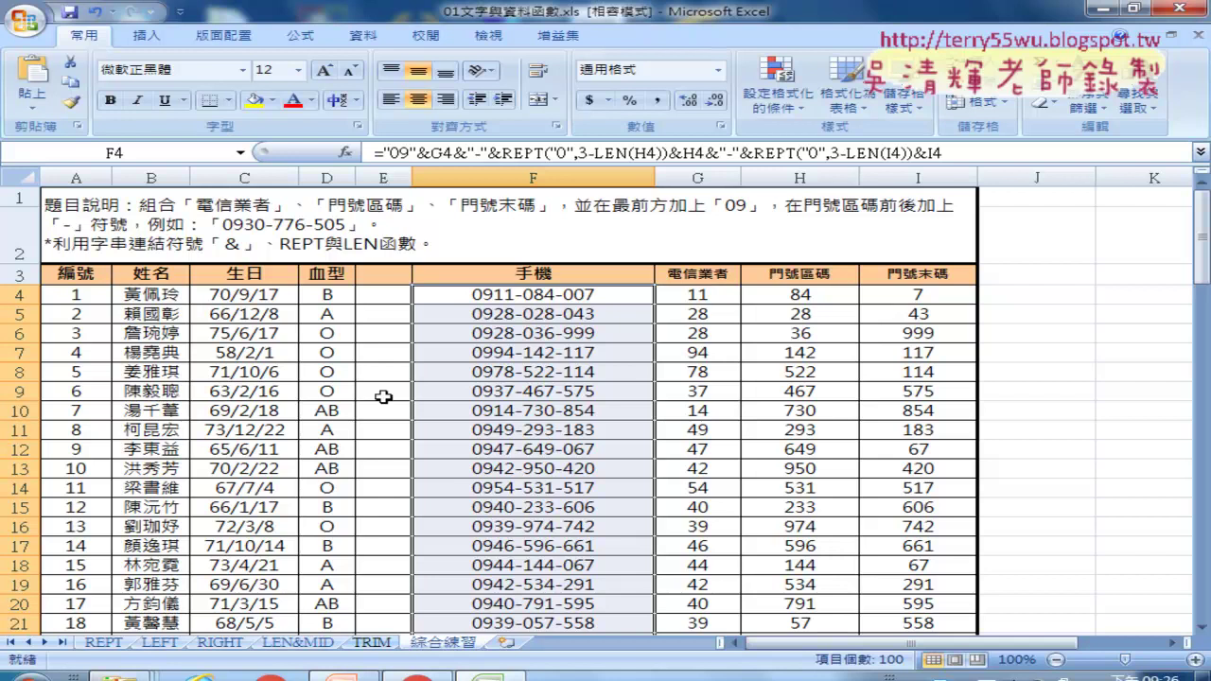
scroll(440, 400, "down", 6)
scroll(440, 400, "down", 6)
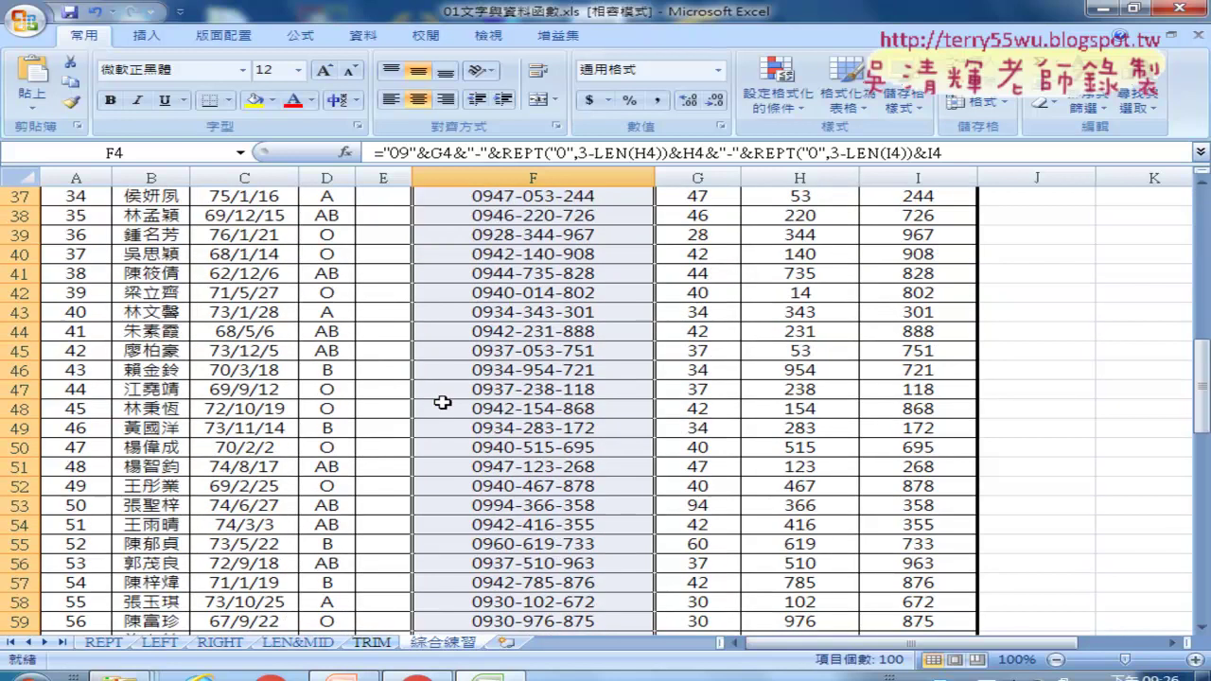
scroll(440, 400, "down", 6)
scroll(443, 403, "down", 6)
scroll(443, 403, "down", 5)
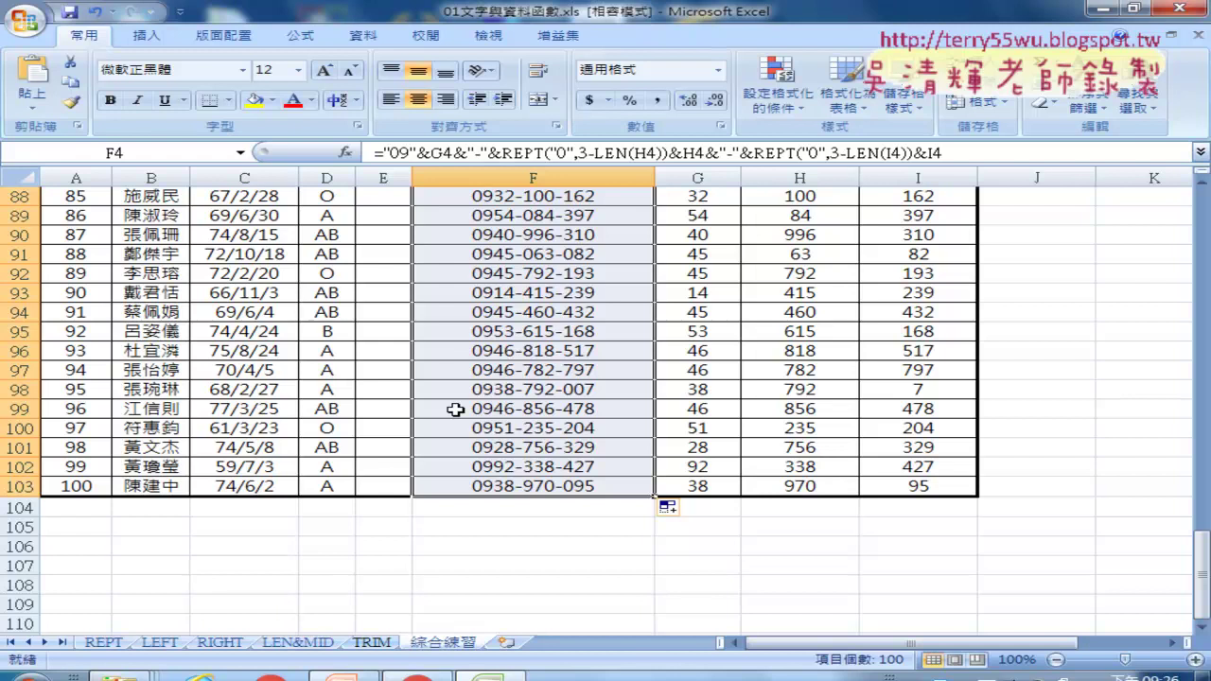
key("ctrl+z")
key("ctrl+z")
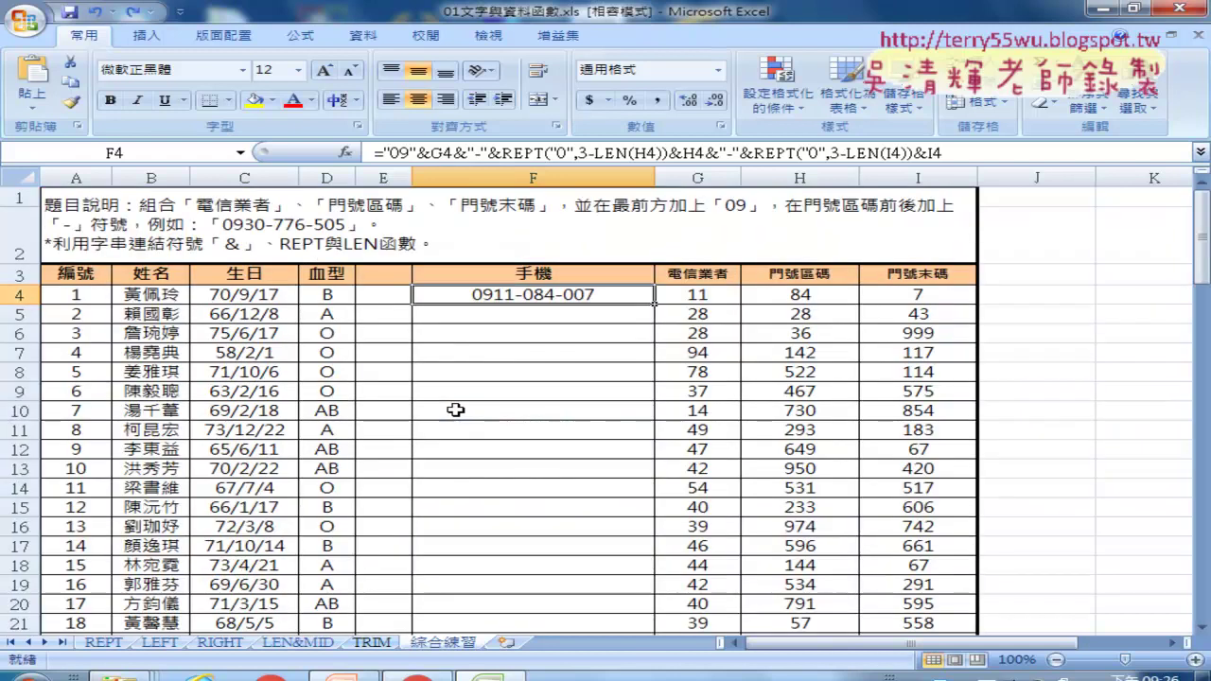
key("ctrl+z")
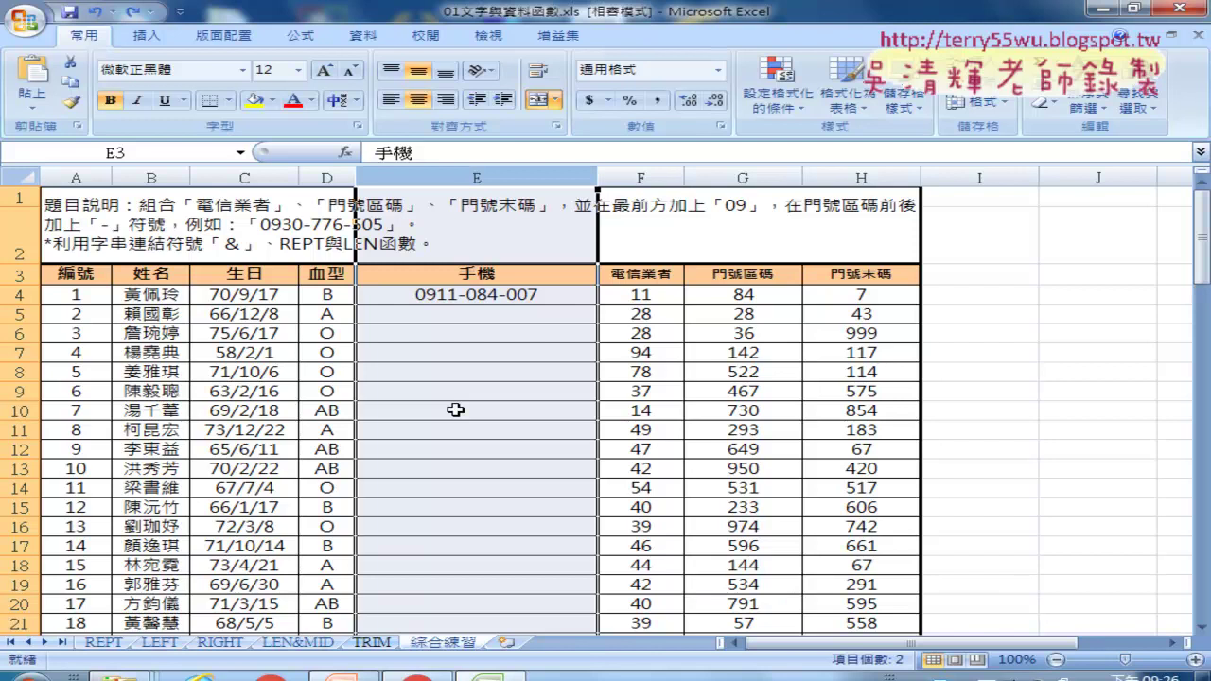
left_click(458, 297)
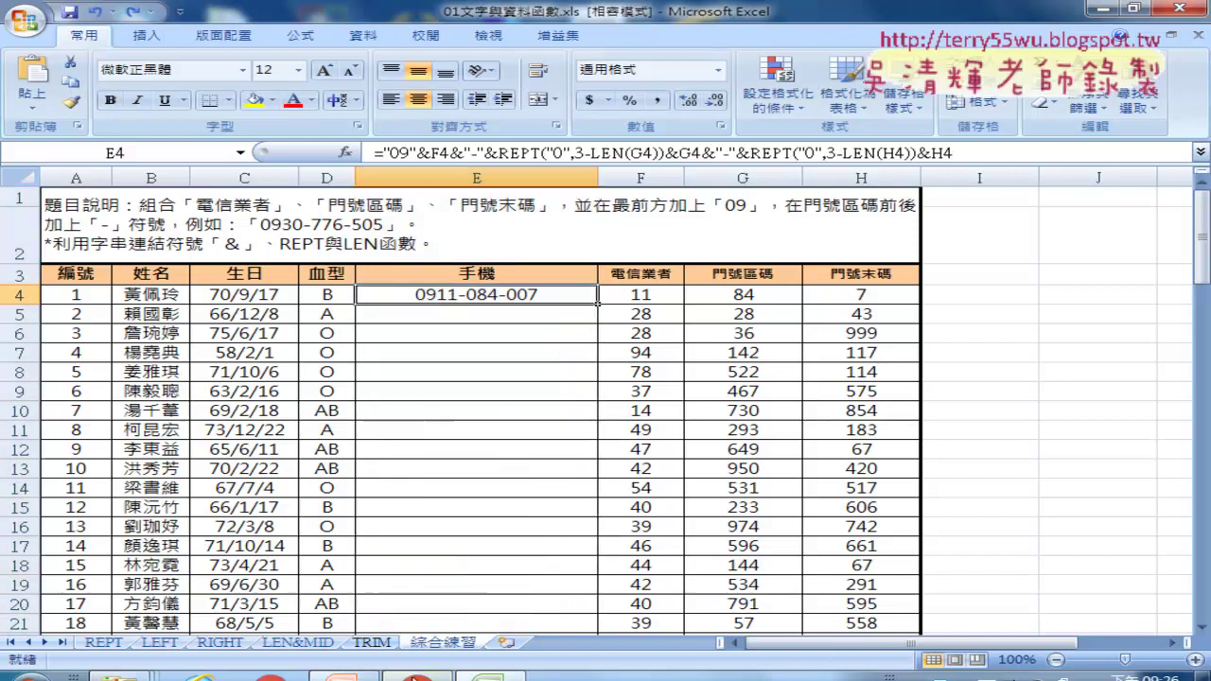
- In Google Drive, open 01_文字與資料函數程式碼.docx from _雲端白板畫面 / 01_文字與資料函數
mouse_move(416, 673)
left_click(428, 605)
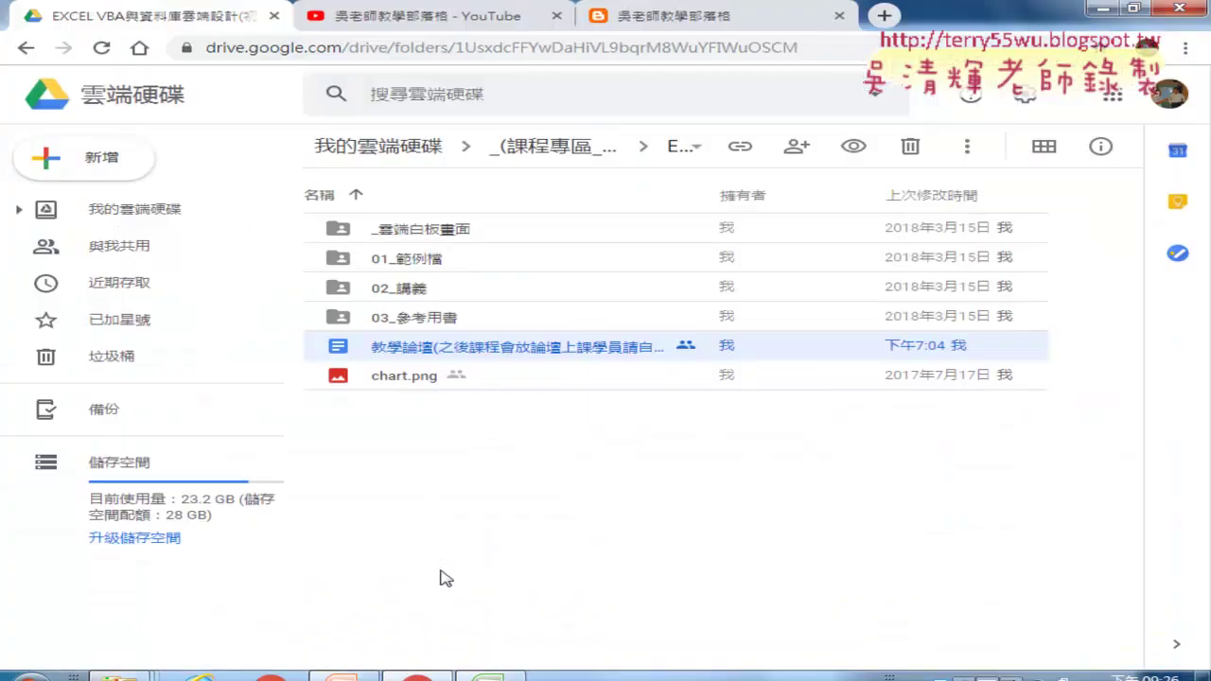
left_click(478, 234)
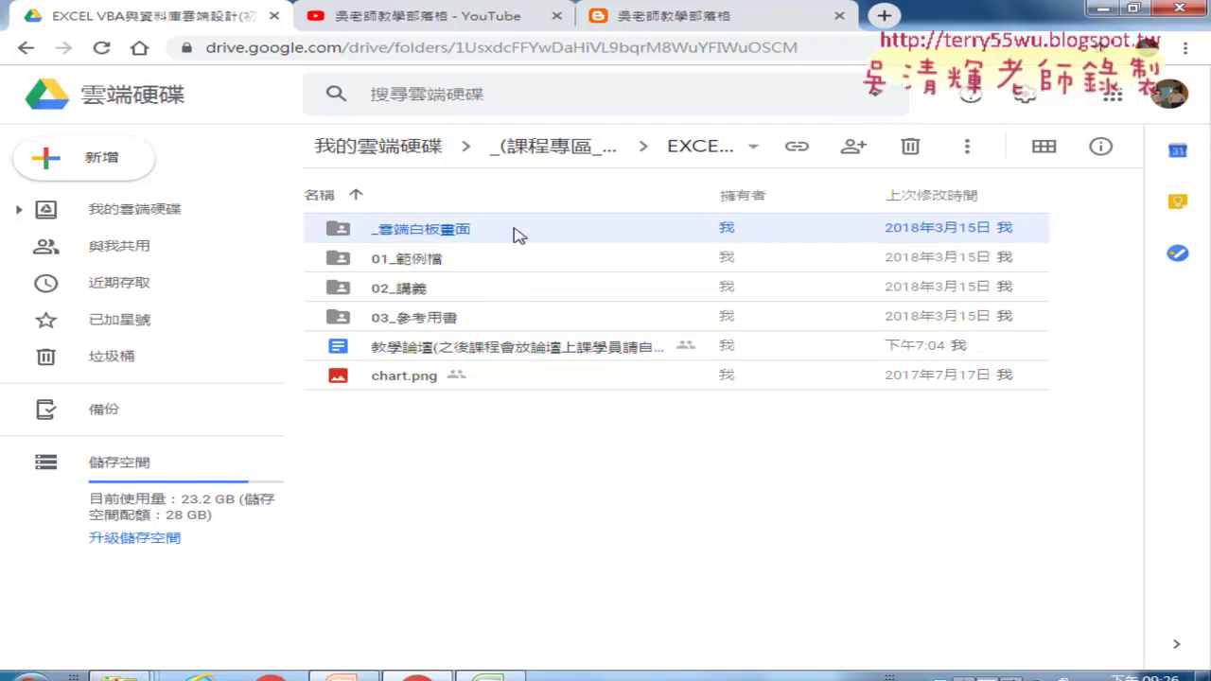
double_click(518, 235)
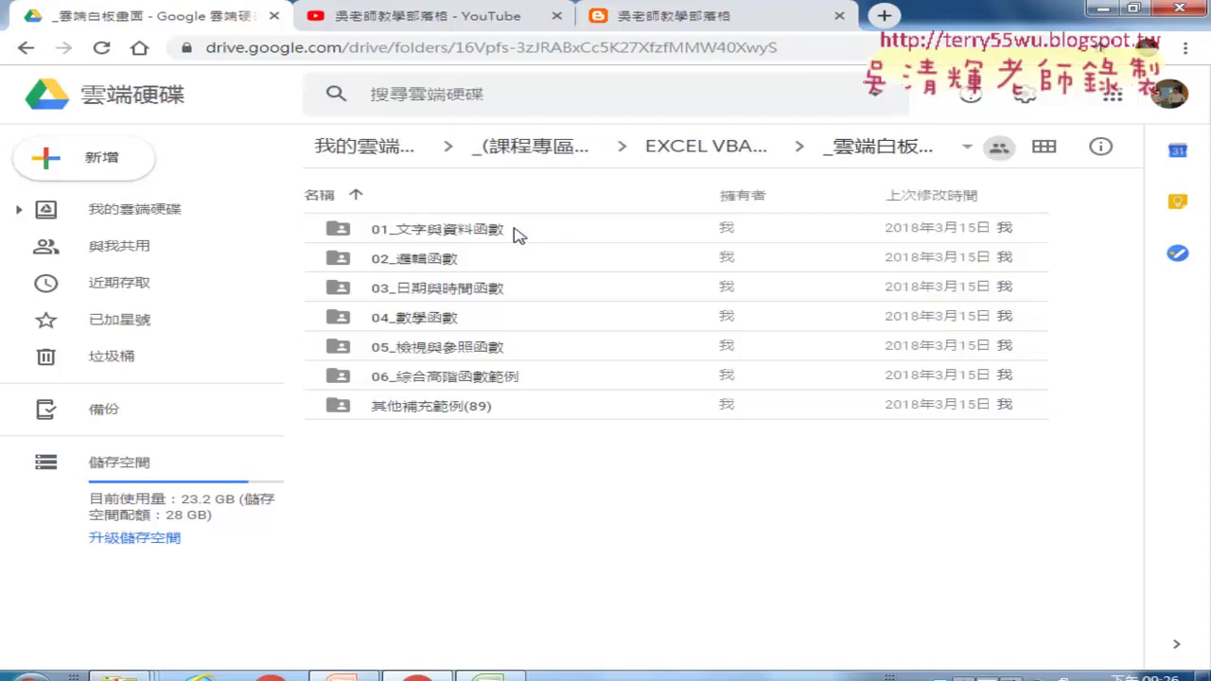
double_click(518, 235)
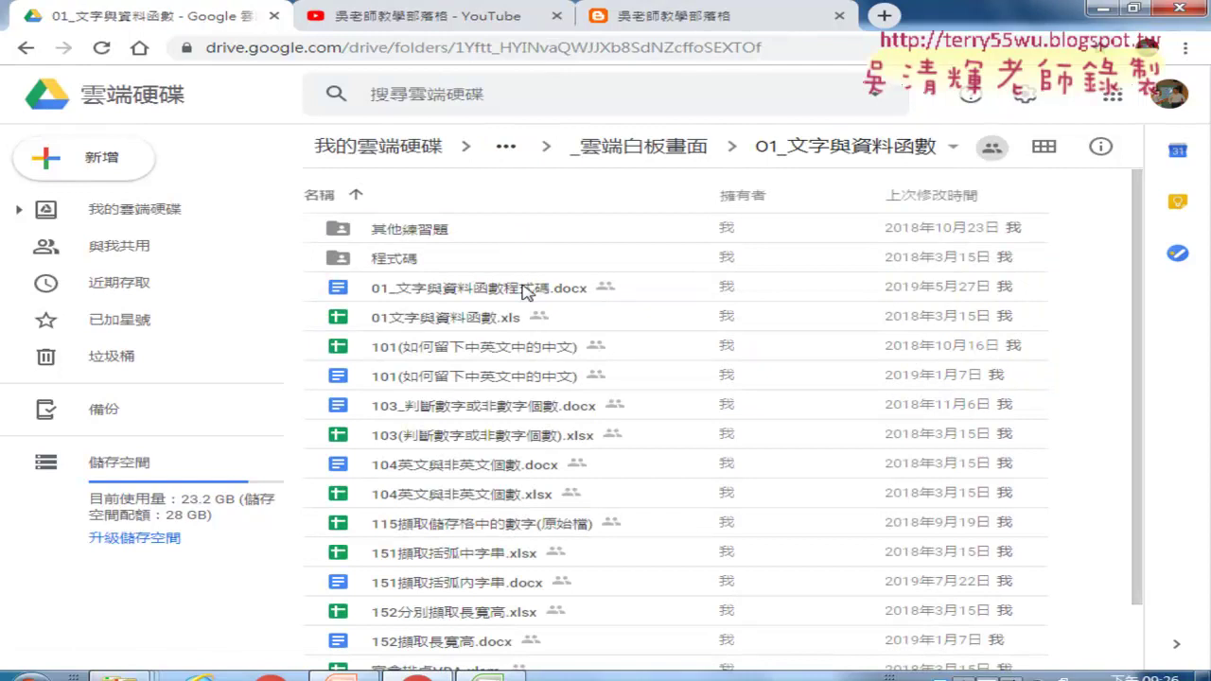
double_click(526, 289)
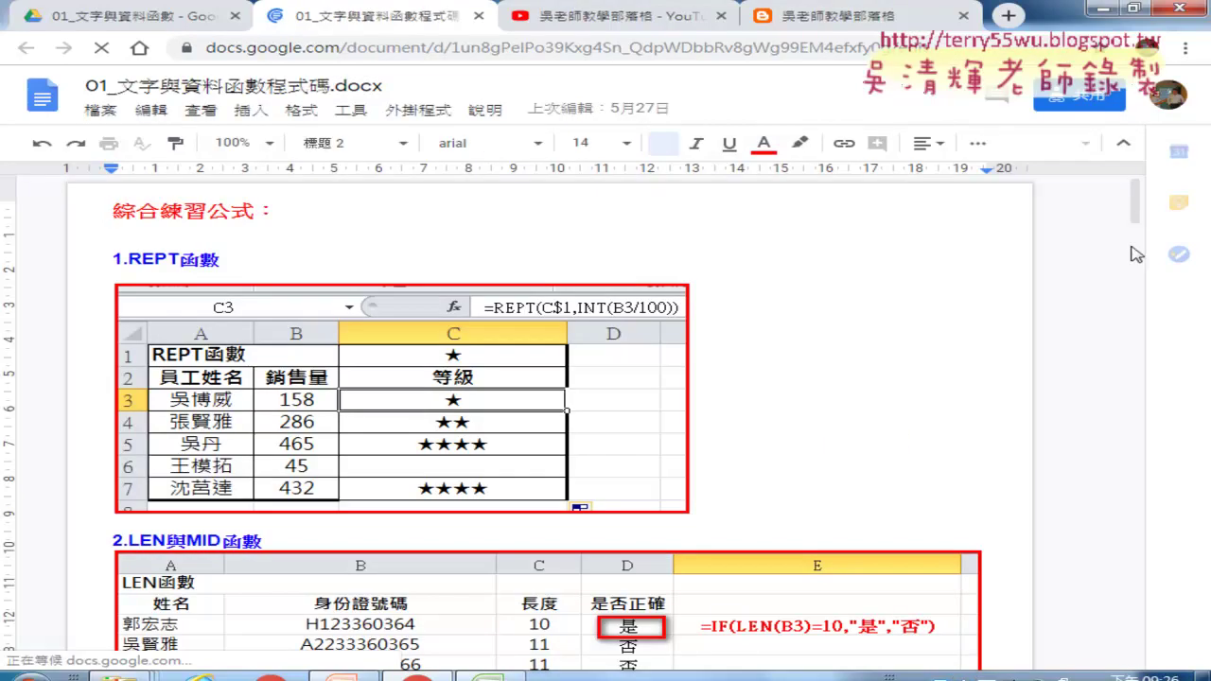
- Scroll the notes to page 3's 4.綜合練習 section showing the 方法1 formula
left_click_drag(1135, 203, 1136, 496)
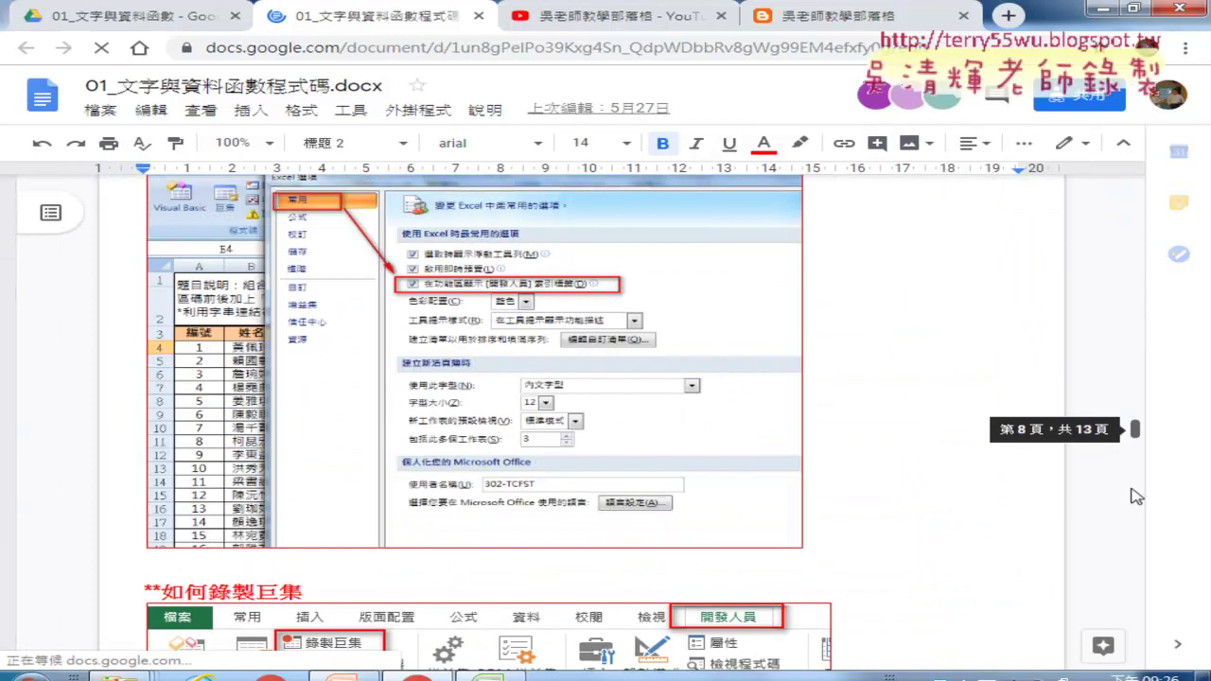
scroll(840, 438, "down", 5)
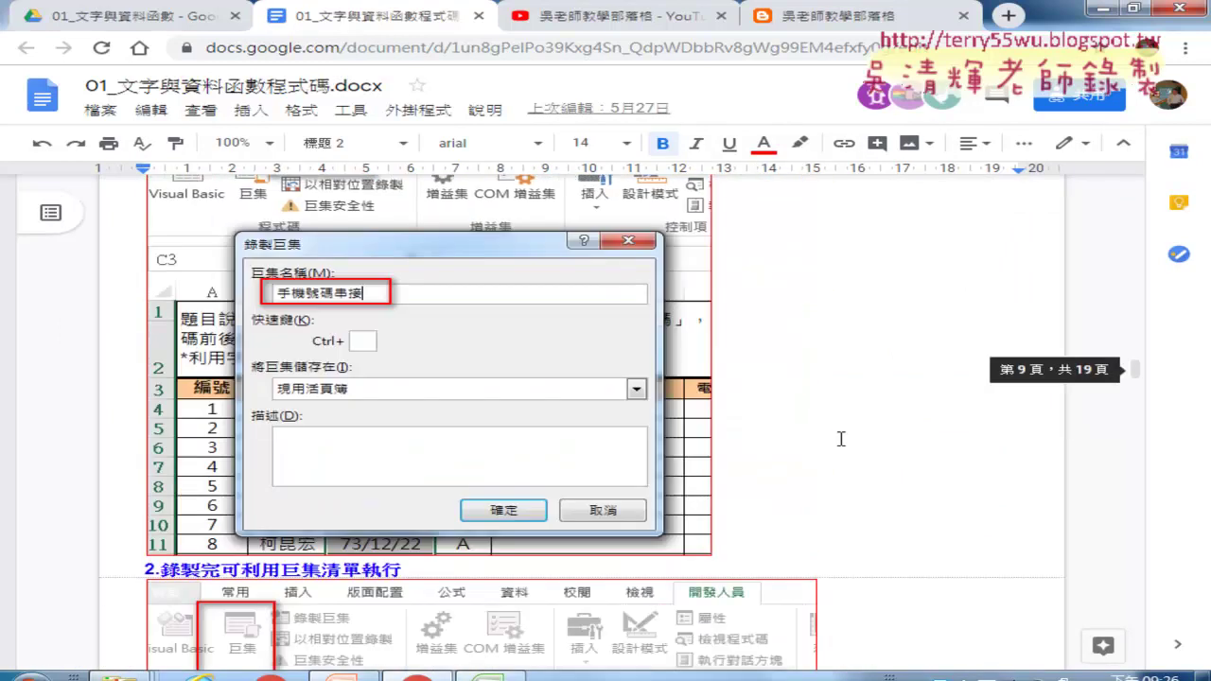
scroll(840, 438, "up", 5)
scroll(840, 438, "up", 5)
scroll(840, 439, "up", 5)
scroll(839, 438, "up", 1)
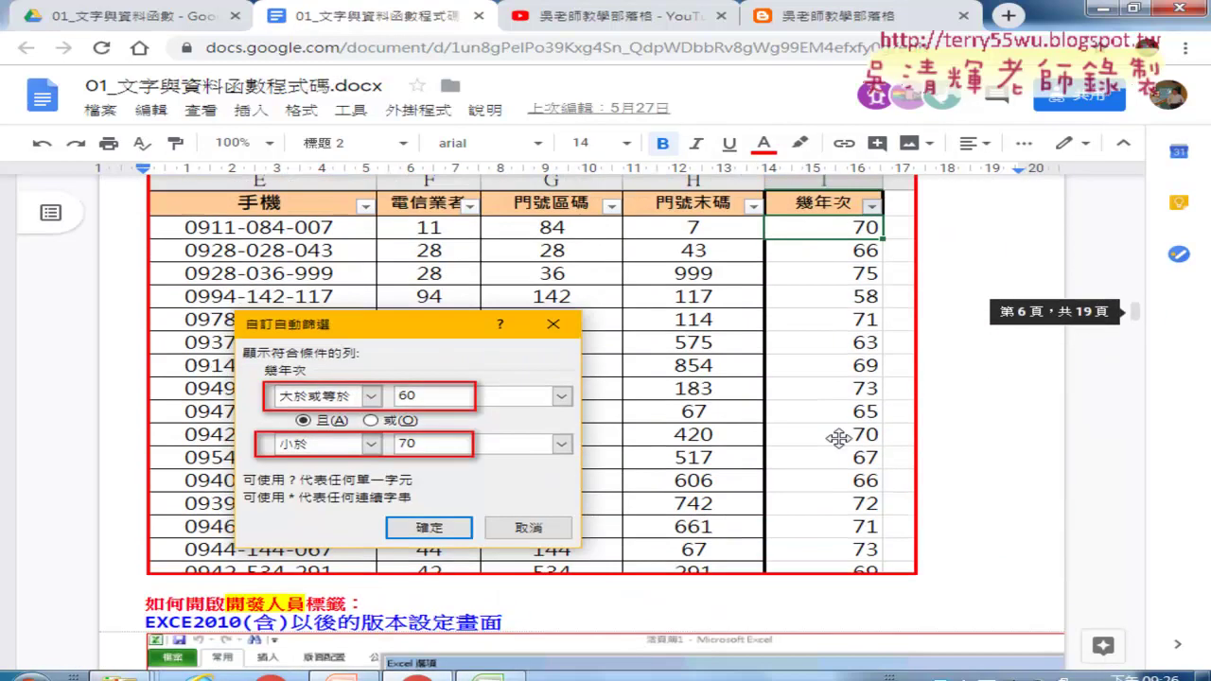
scroll(839, 438, "up", 5)
scroll(839, 438, "up", 5)
scroll(839, 438, "up", 5)
scroll(840, 438, "up", 5)
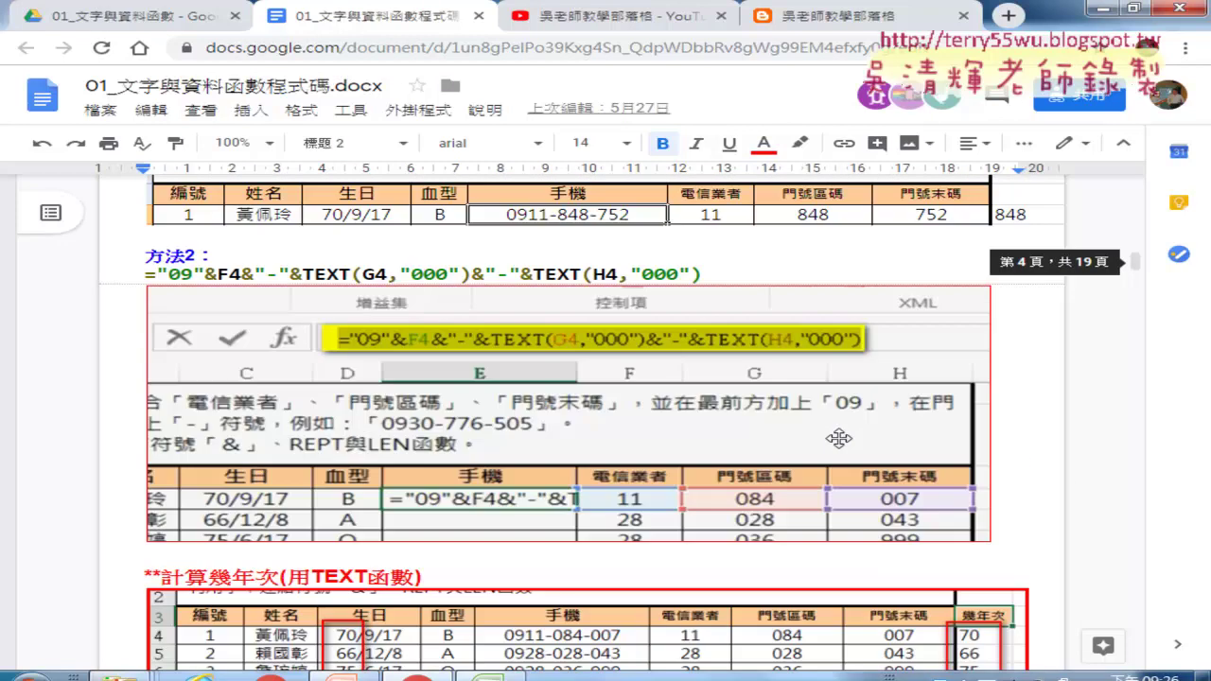
scroll(637, 377, "up", 4)
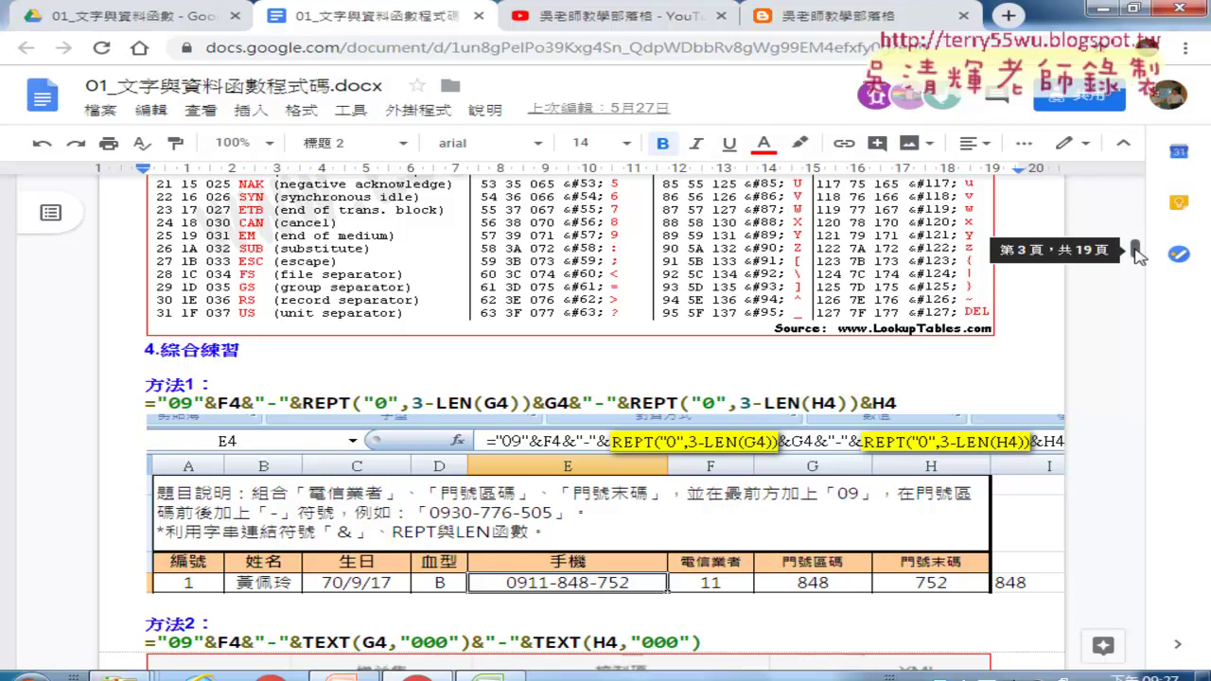
- Highlight the 方法1 REPT/LEN phone-number formula line in the notes
left_click_drag(1138, 253, 1140, 256)
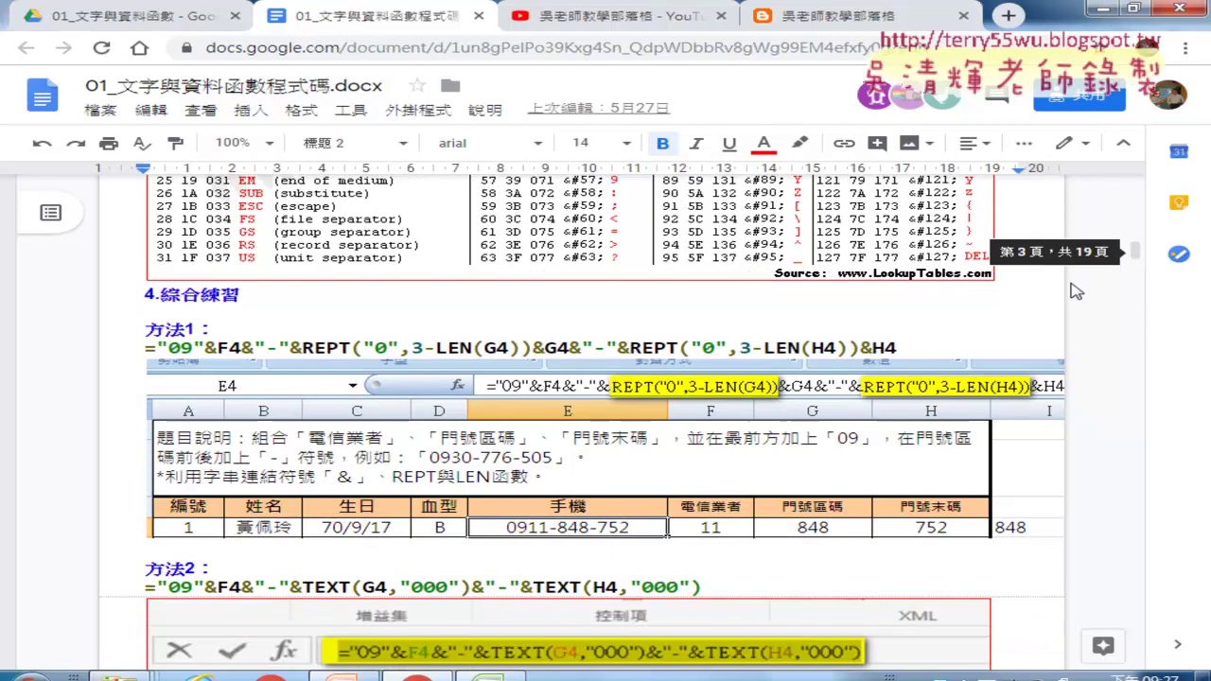
left_click_drag(899, 347, 136, 344)
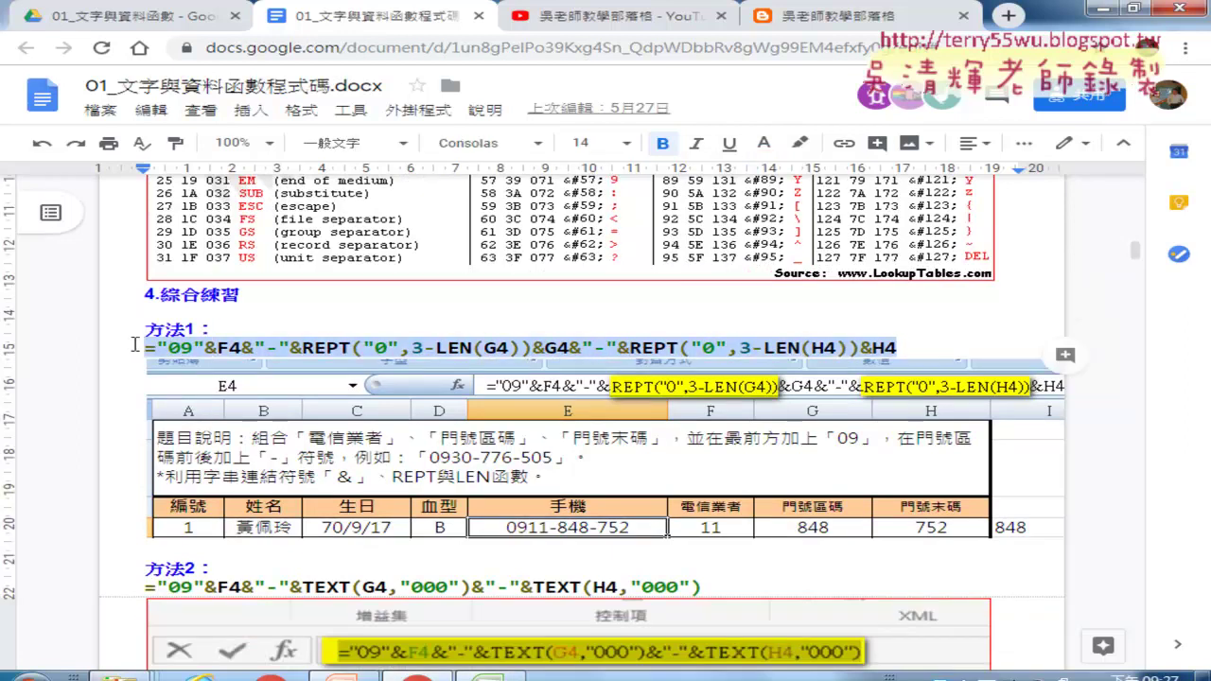